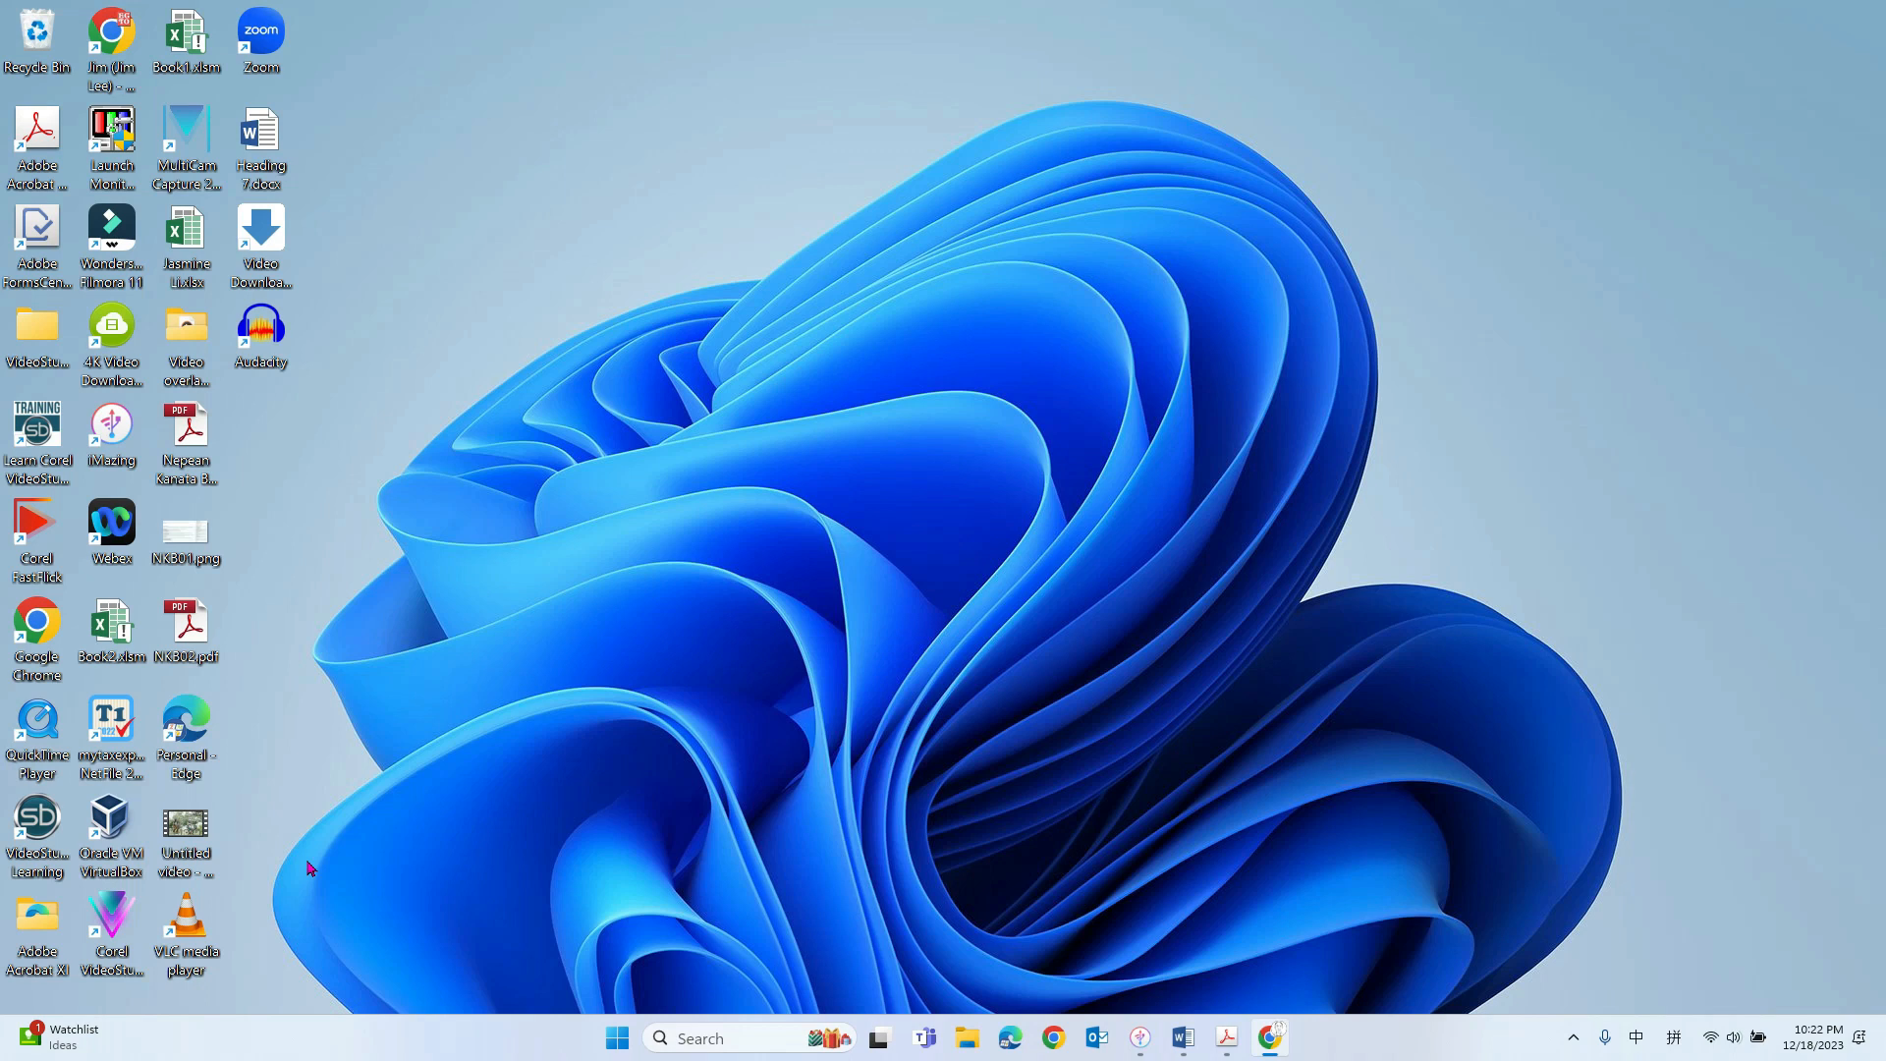
Open Corel VideoStudio's Edit workspace and place the Untitled video clip at the start of the Video track, keeping the current project settings
{"action": "double_click", "coordinate": [117, 928]}
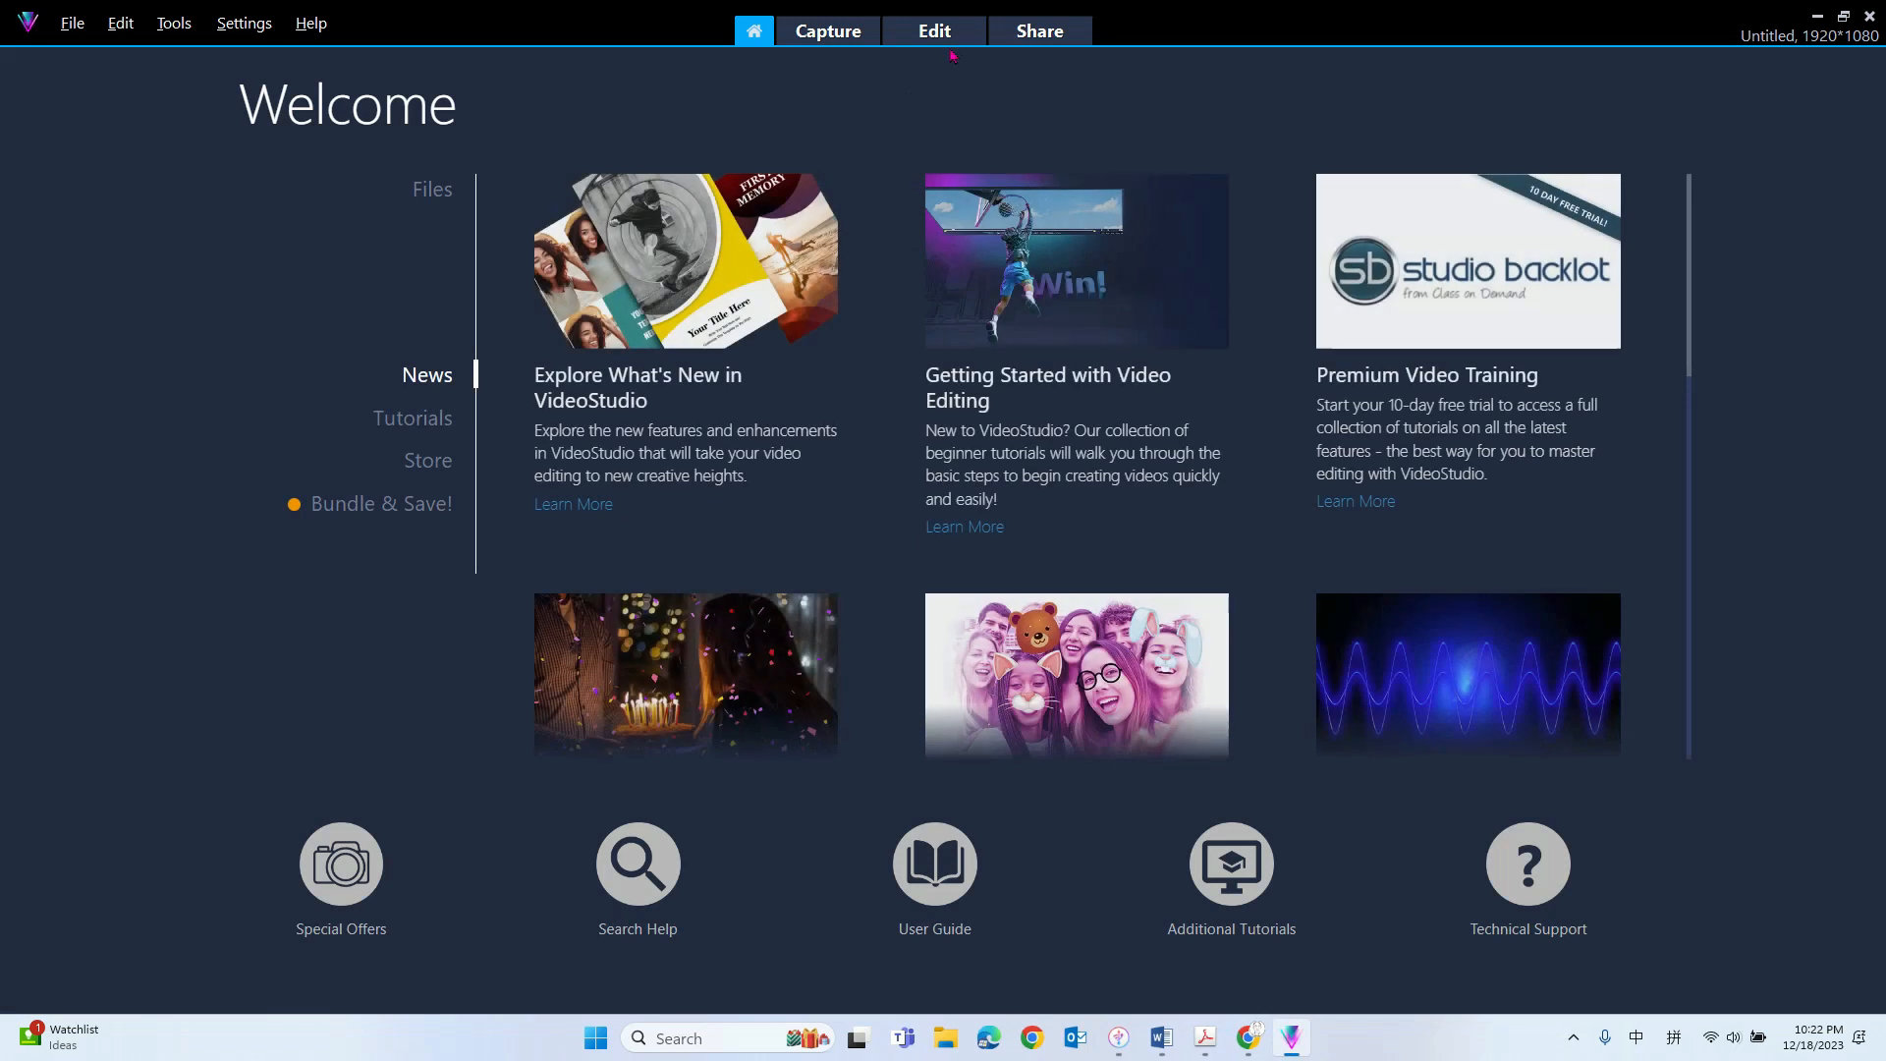
{"action": "left_click", "coordinate": [958, 36]}
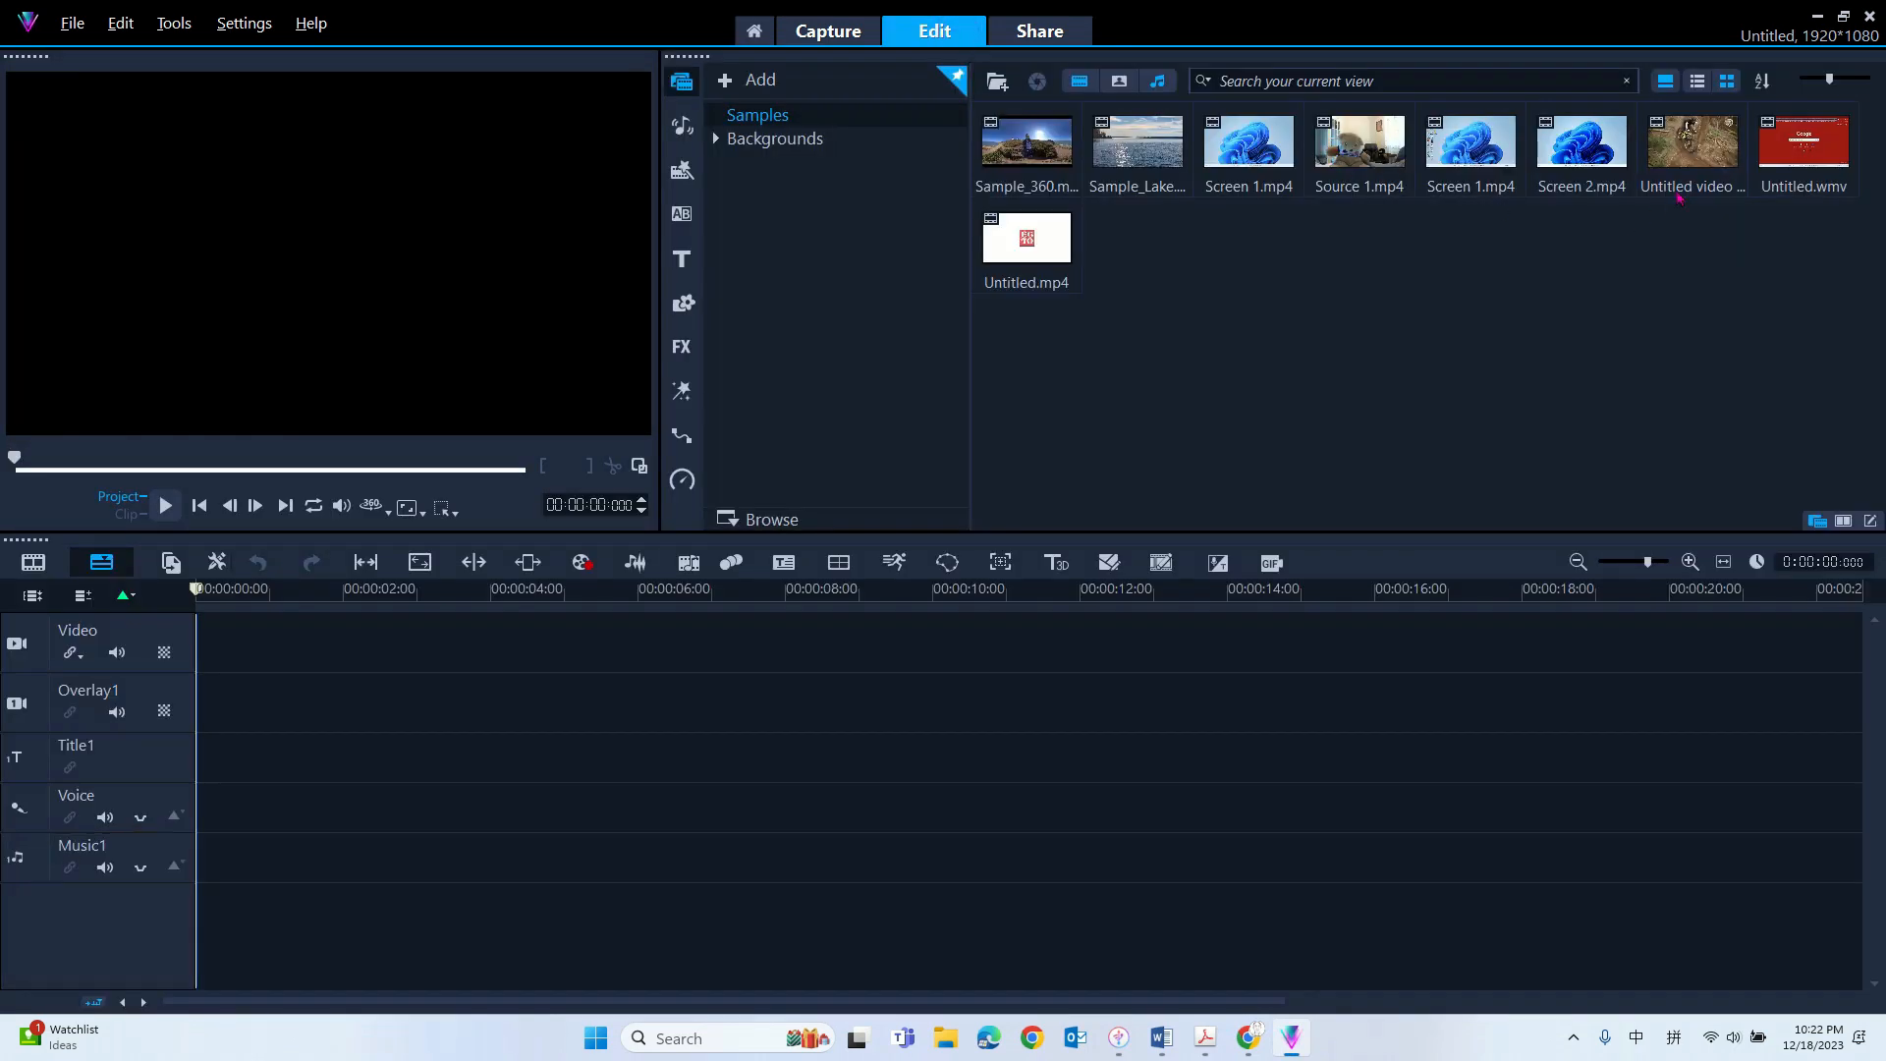
{"action": "left_click_drag", "start_coordinate": [1693, 149], "coordinate": [212, 654]}
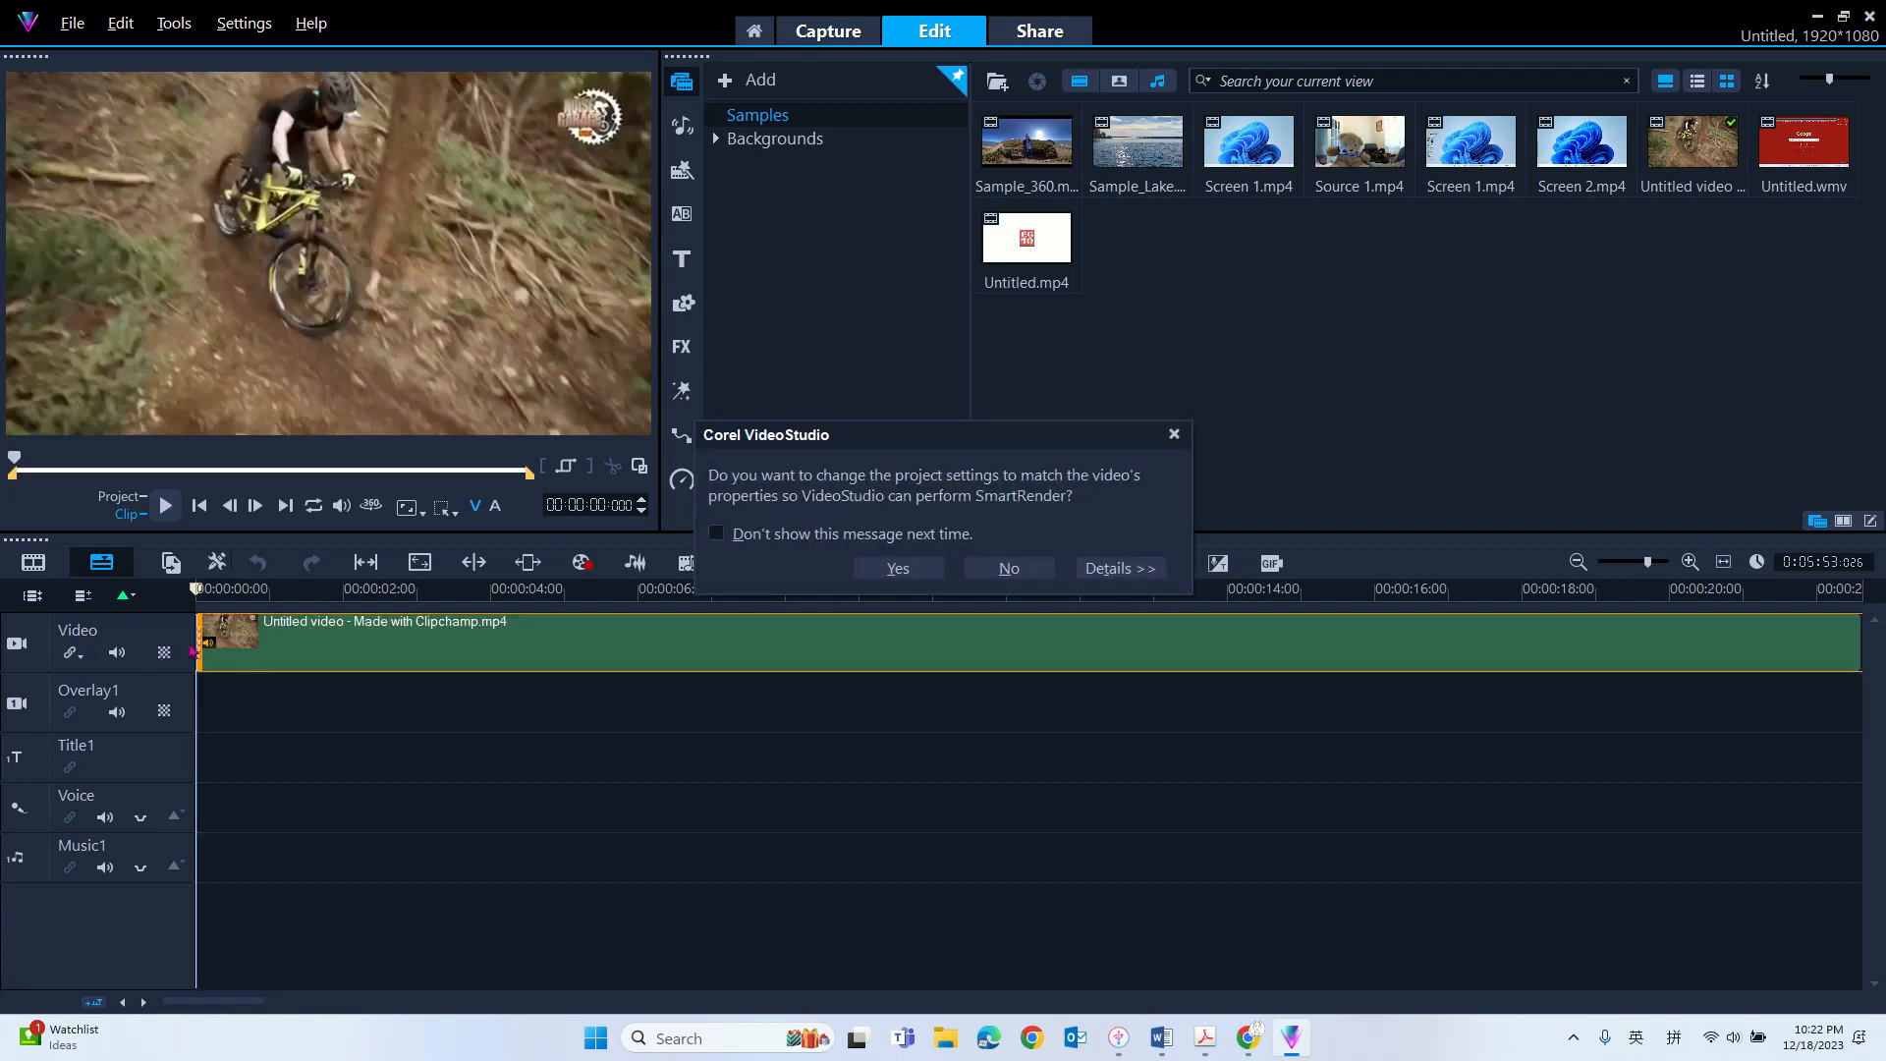
{"action": "left_click", "coordinate": [1009, 567]}
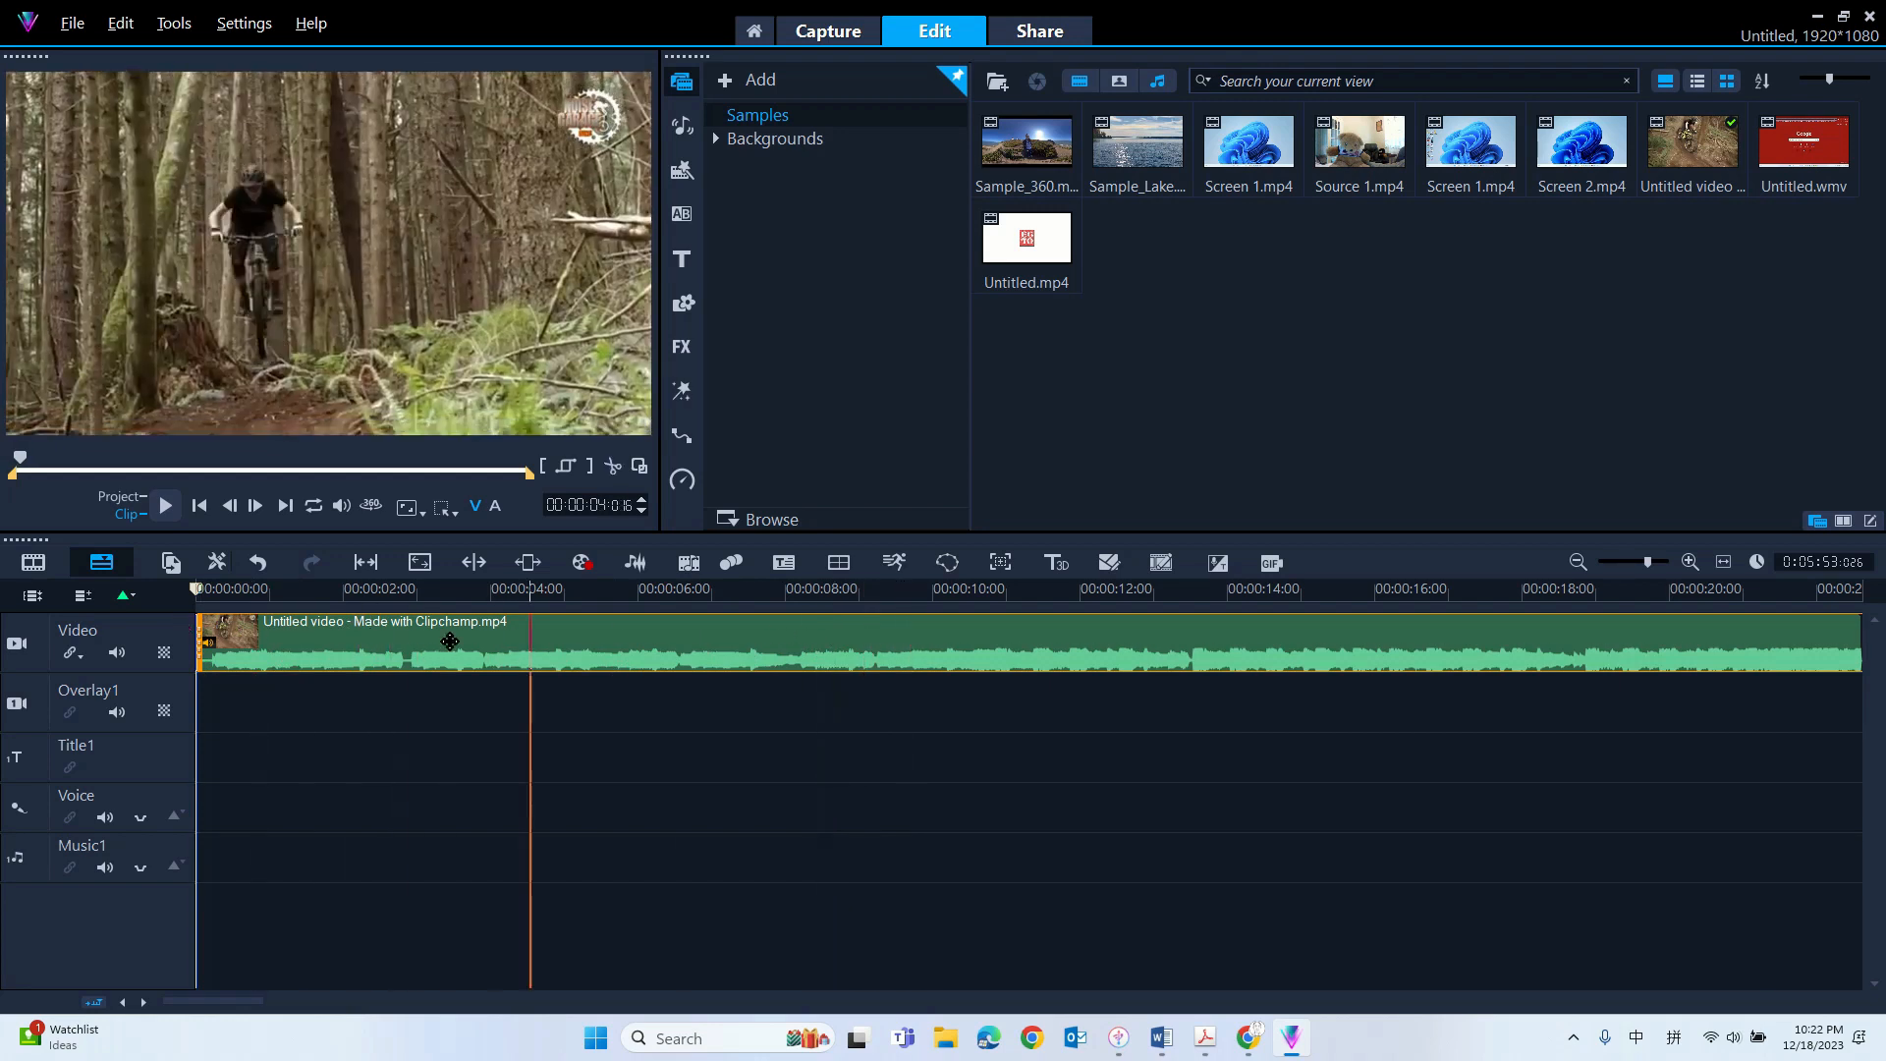
Preview the clip briefly, then split its audio from the video and move the separated audio to the Music1 track
{"action": "left_click", "coordinate": [165, 505]}
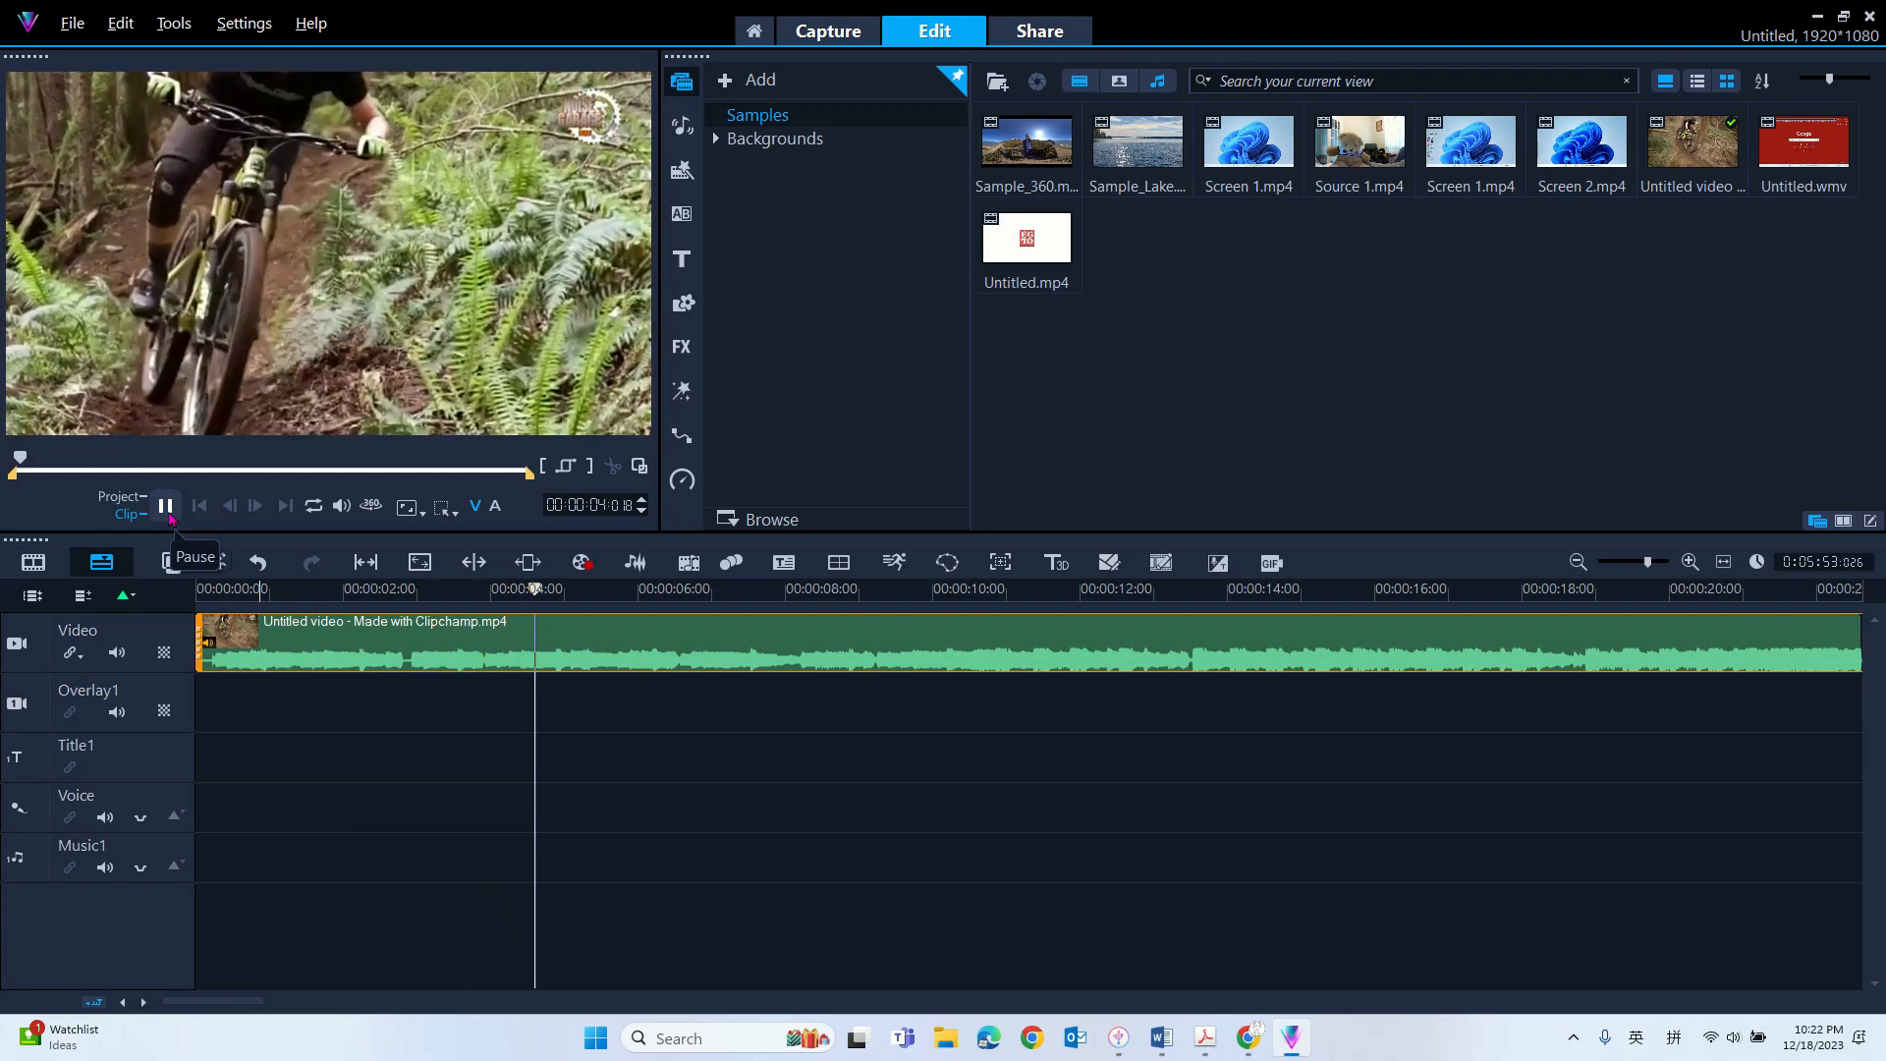
{"action": "left_click", "coordinate": [167, 513]}
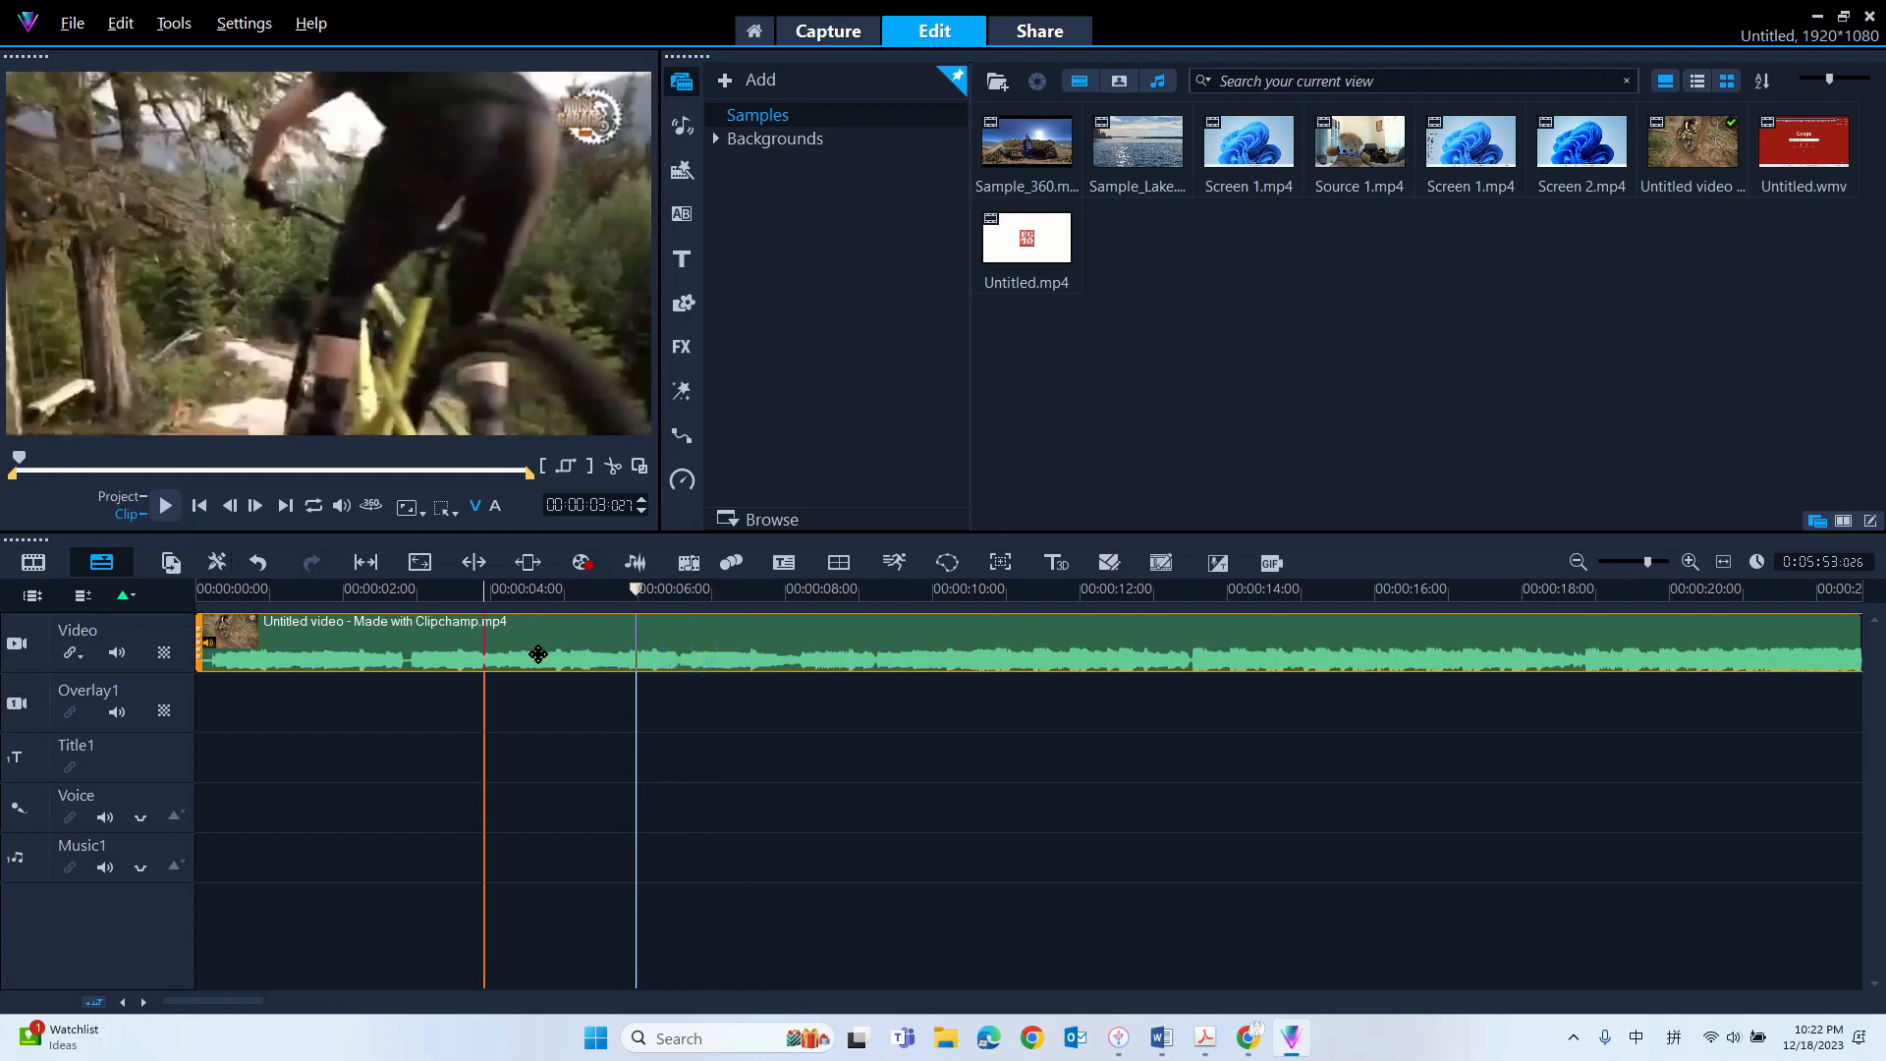
{"action": "right_click", "coordinate": [736, 649]}
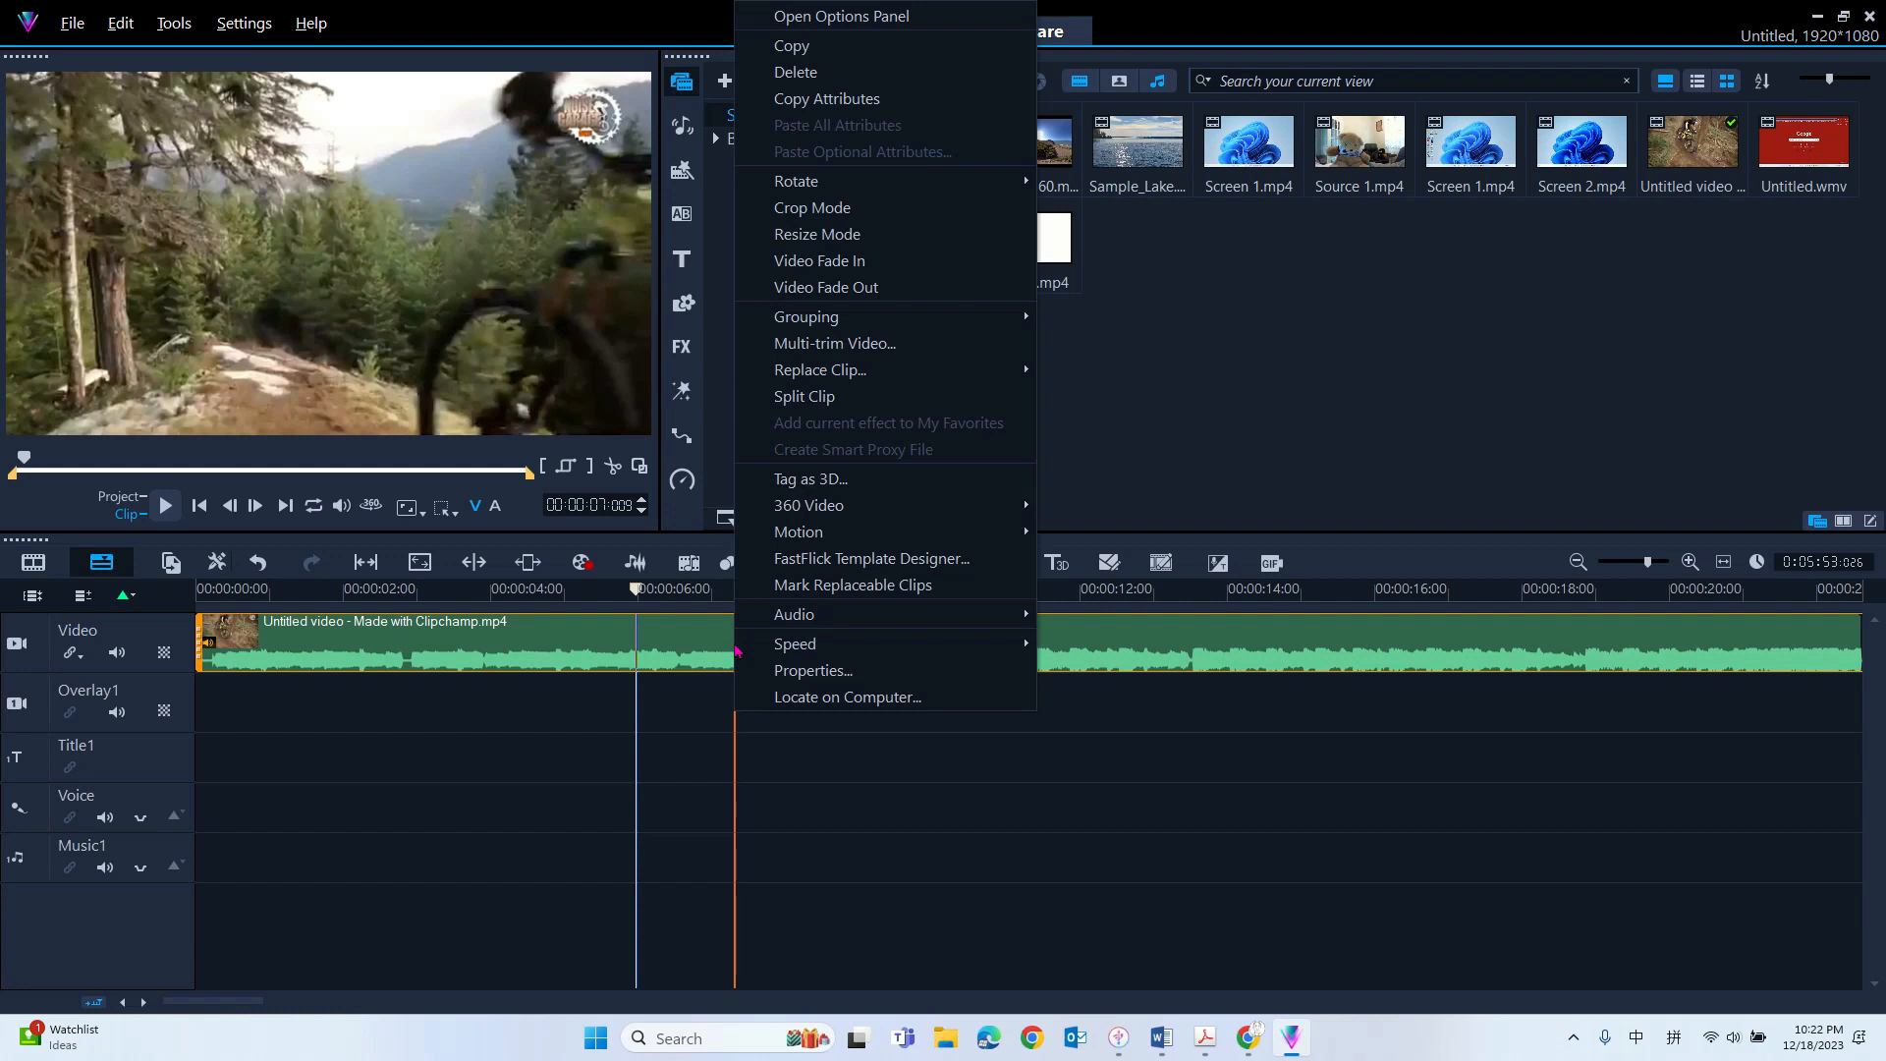
{"action": "mouse_move", "coordinate": [795, 624]}
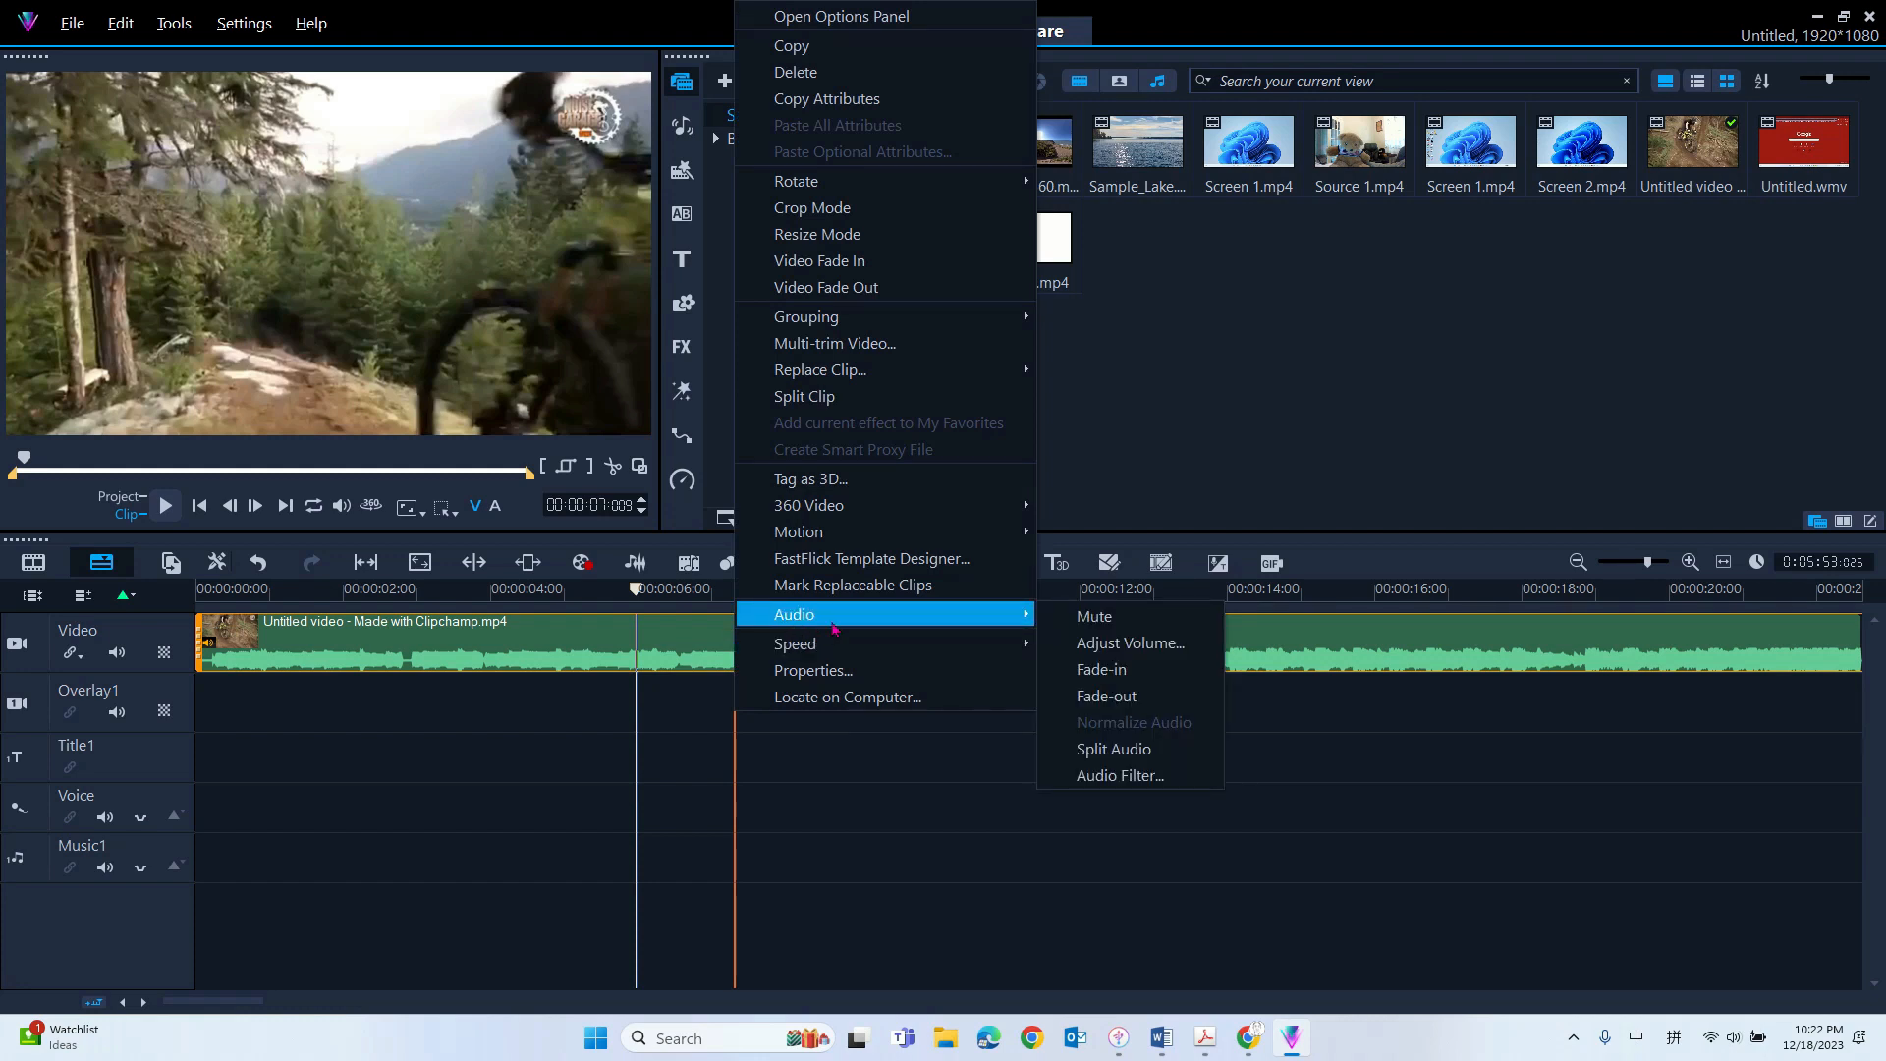
{"action": "left_click", "coordinate": [1104, 749]}
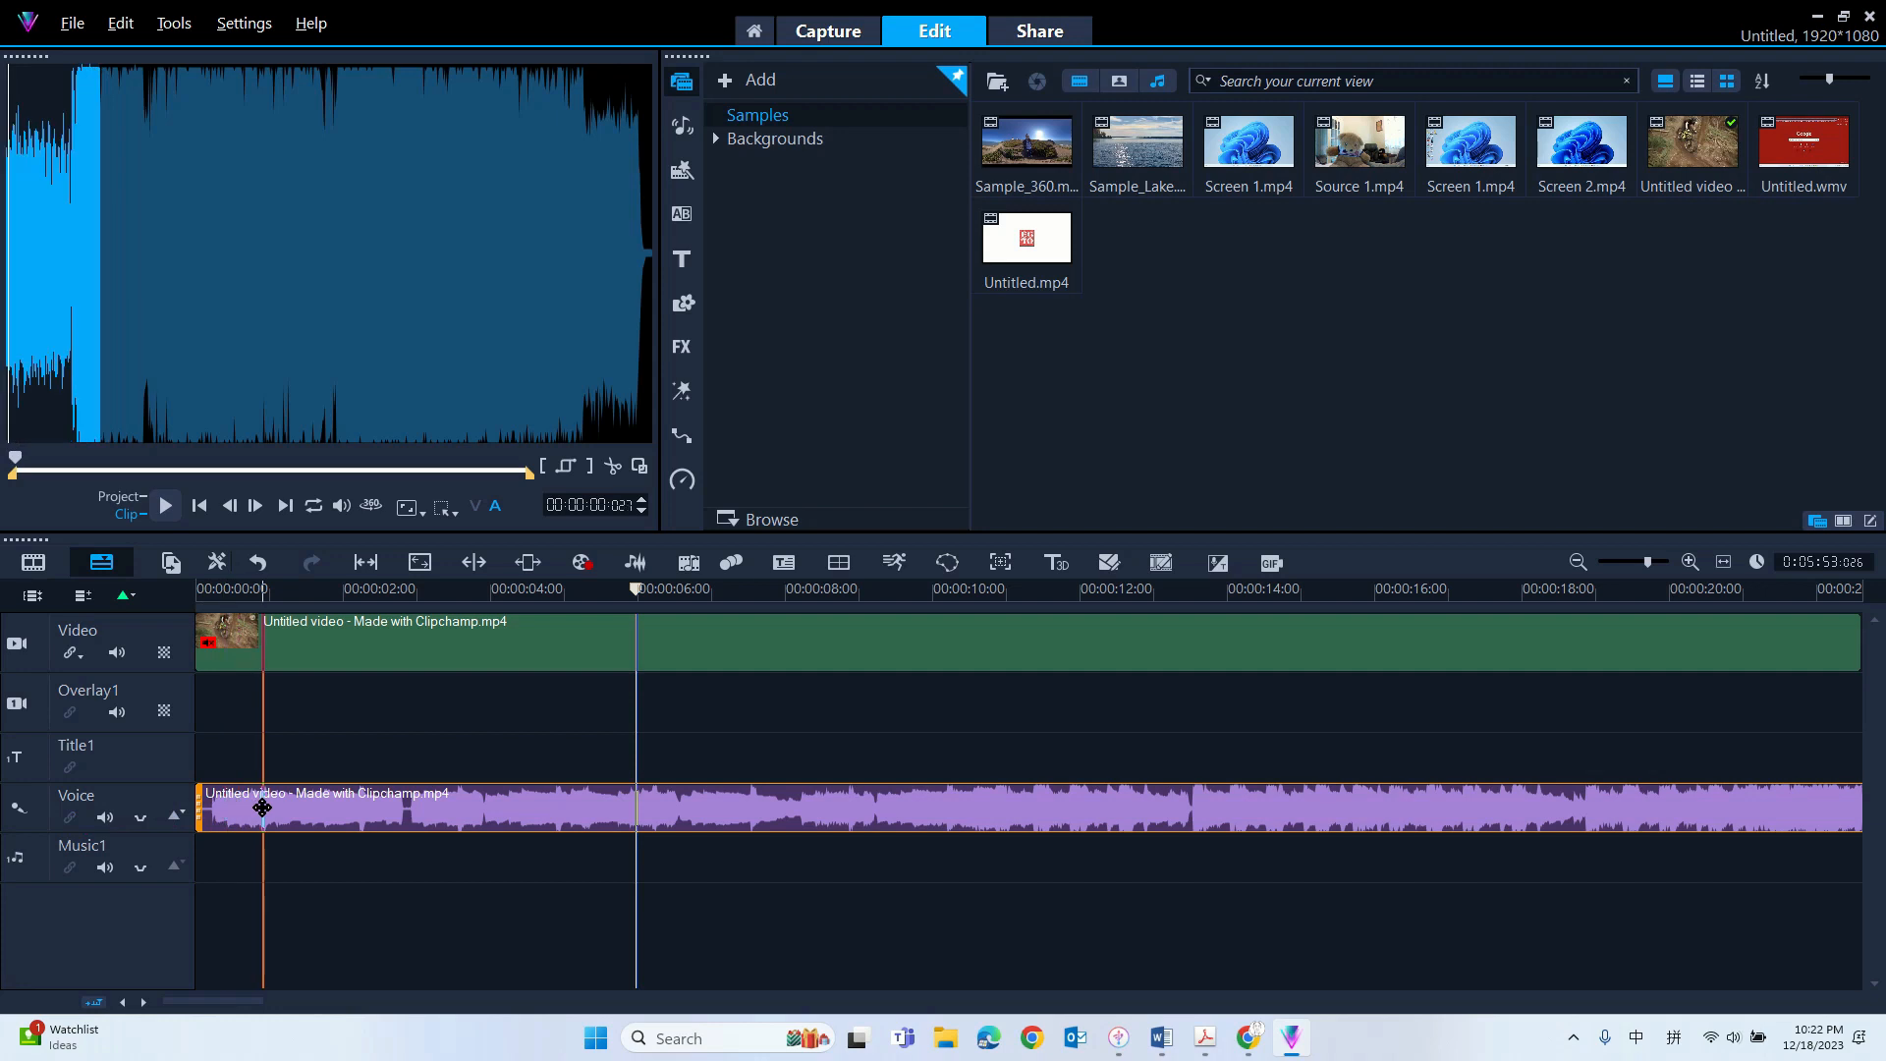
{"action": "left_click_drag", "start_coordinate": [262, 807], "coordinate": [261, 860]}
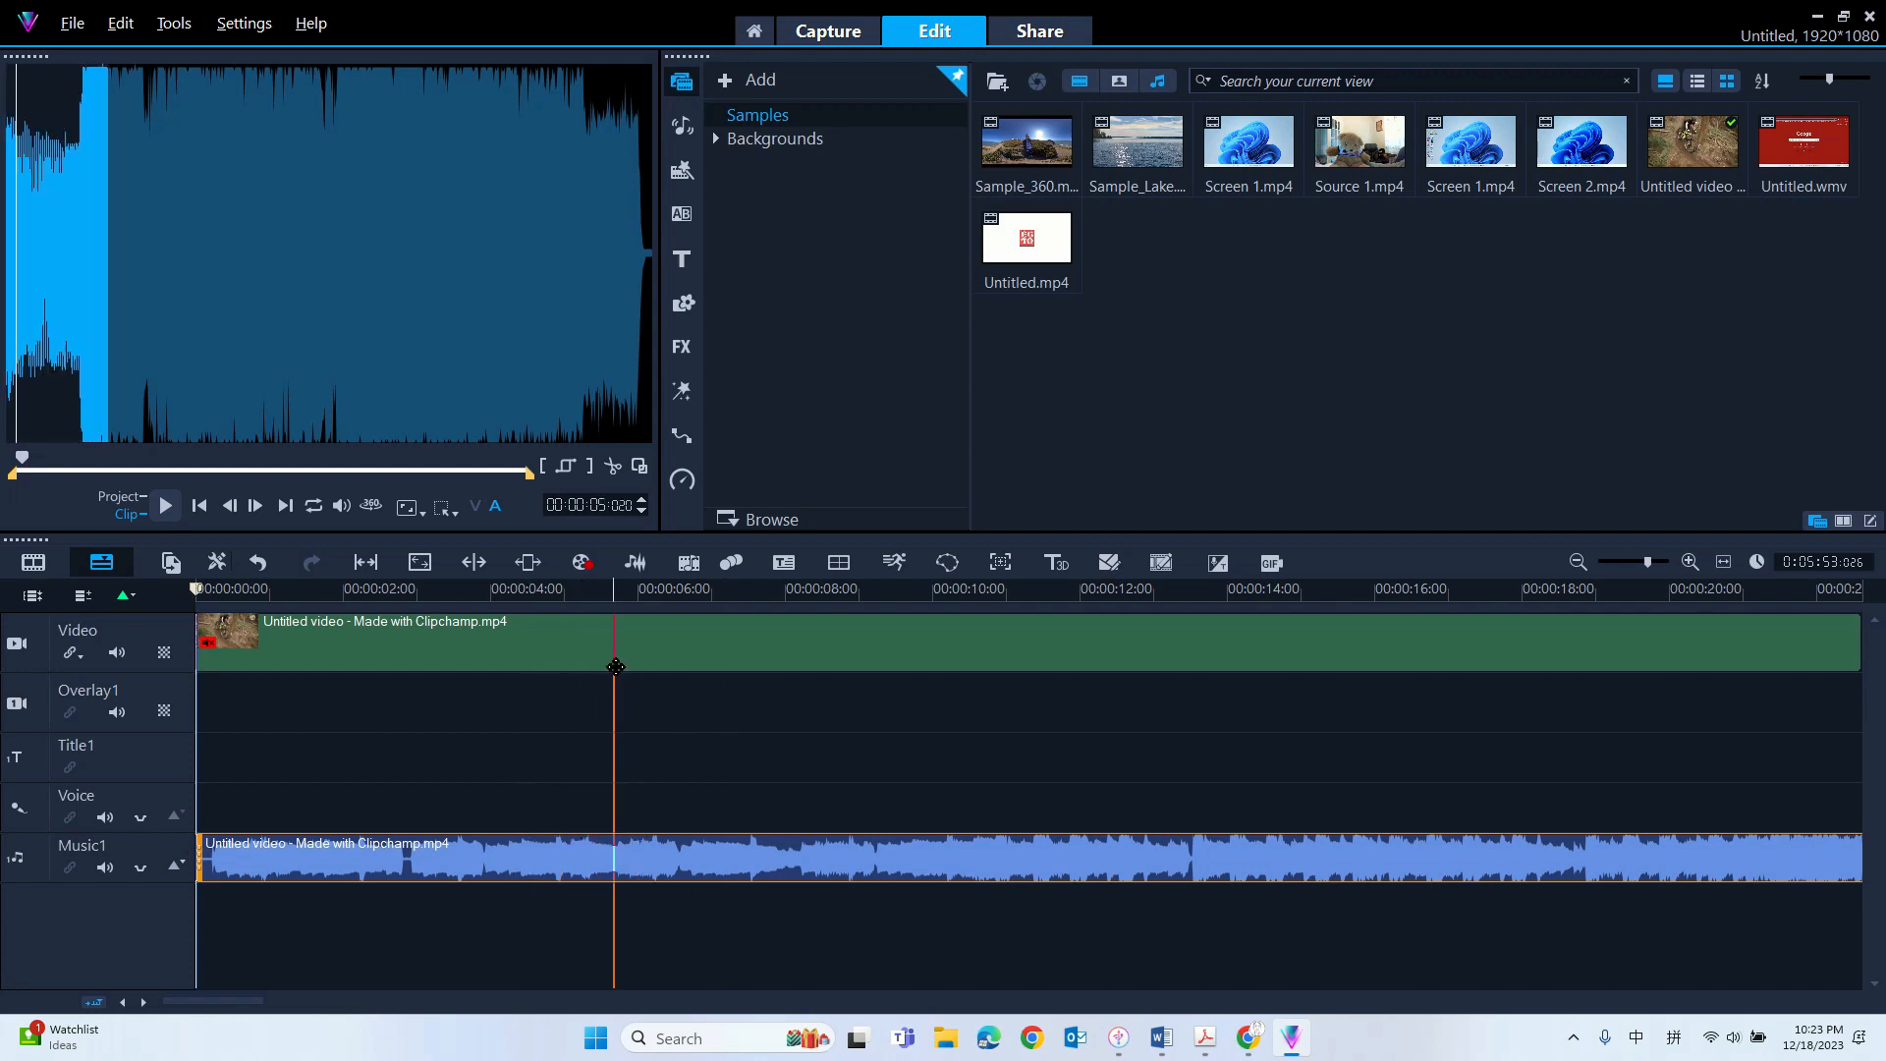
Open the Sound Mixer and add control points to the Music1 clip's volume line at about 6, 12 and 18 seconds
{"action": "left_click", "coordinate": [636, 563]}
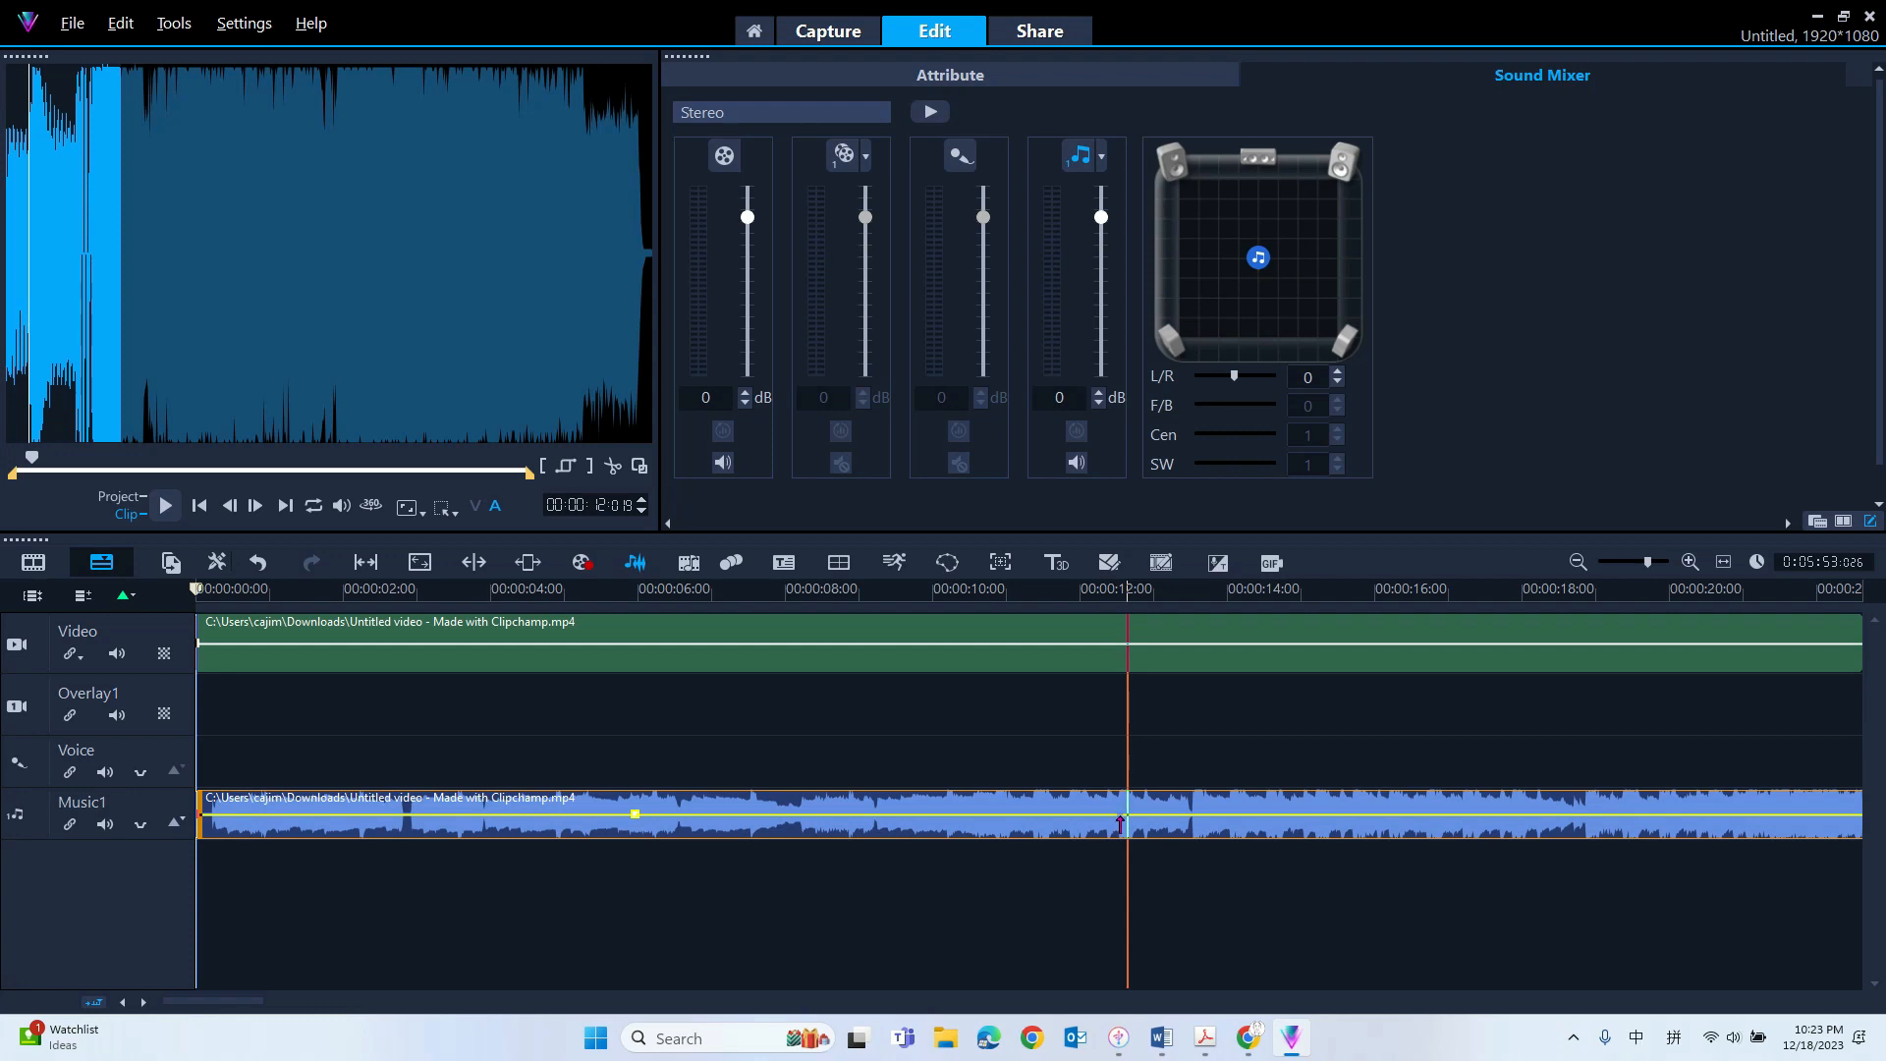
{"action": "left_click", "coordinate": [1119, 815]}
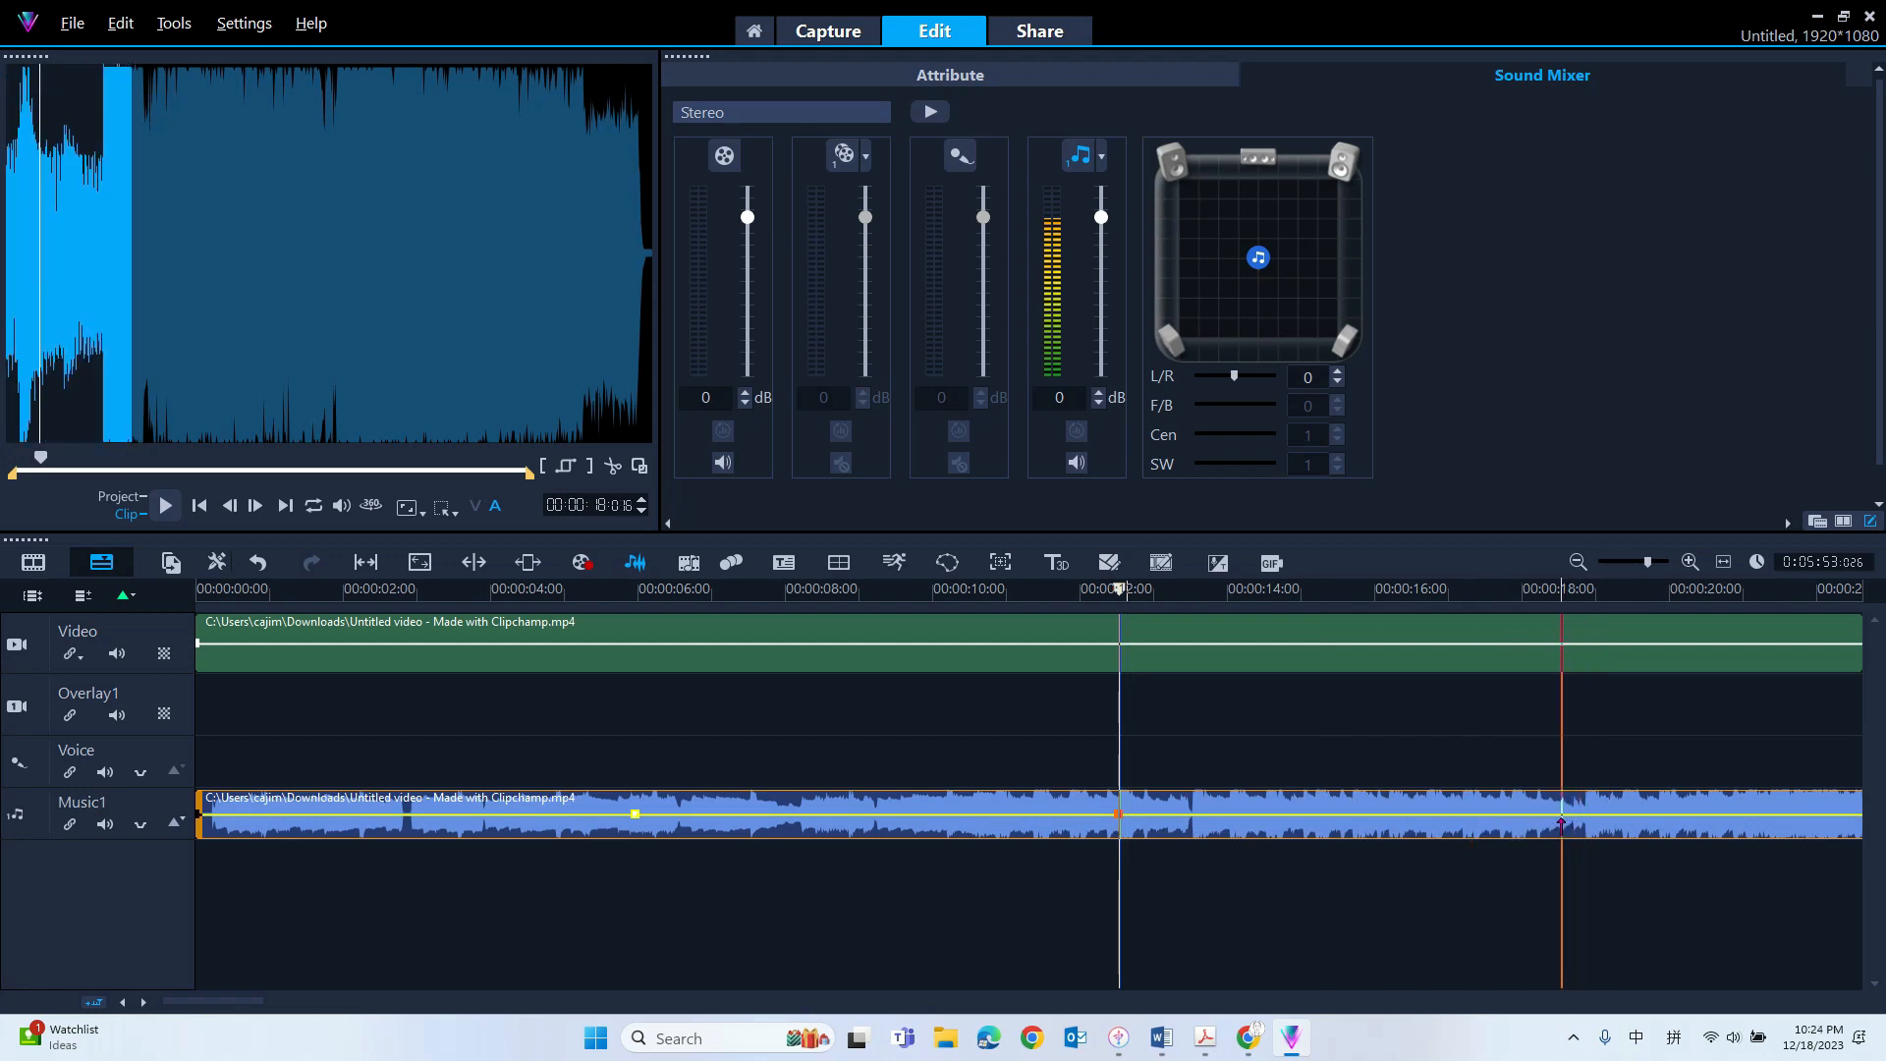
{"action": "left_click", "coordinate": [1559, 818]}
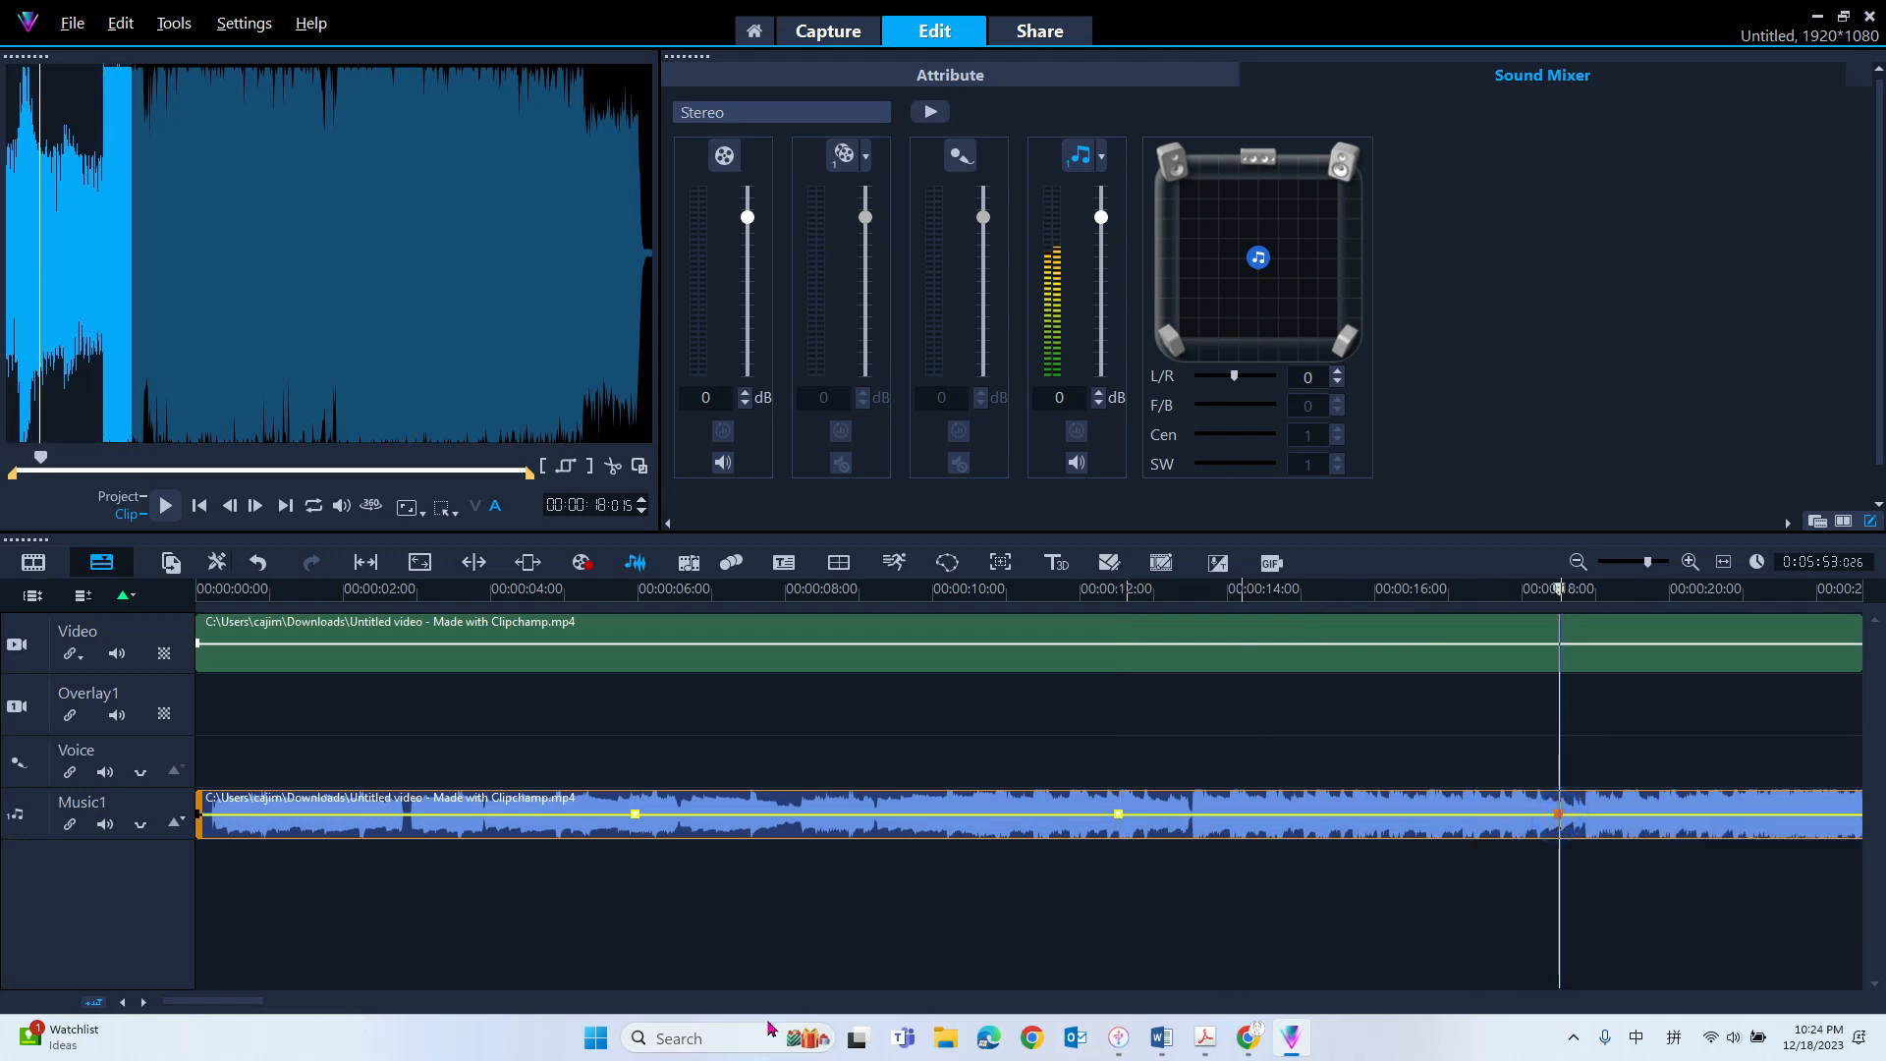
Add further control points to the Music1 clip's volume line at about 24, 30, 36 and 41 seconds
{"action": "left_click_drag", "start_coordinate": [218, 1001], "coordinate": [275, 1000]}
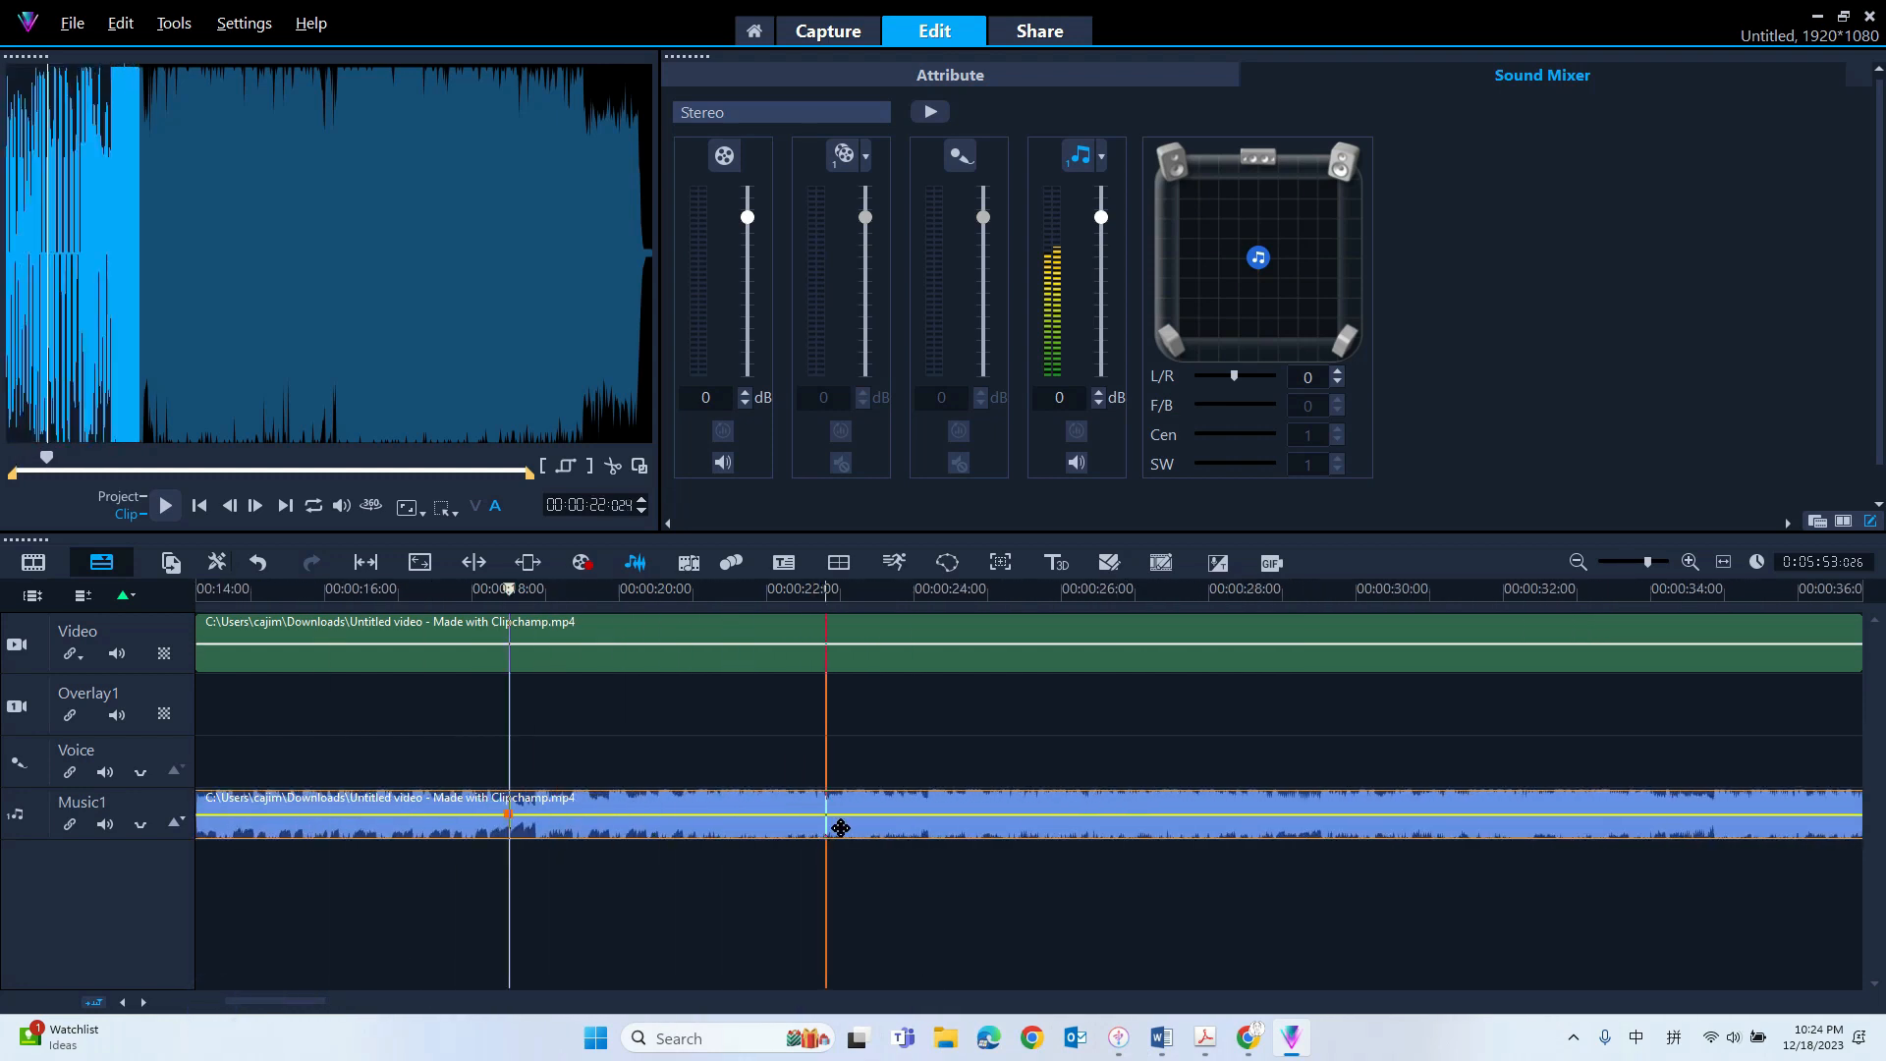
{"action": "left_click", "coordinate": [944, 821]}
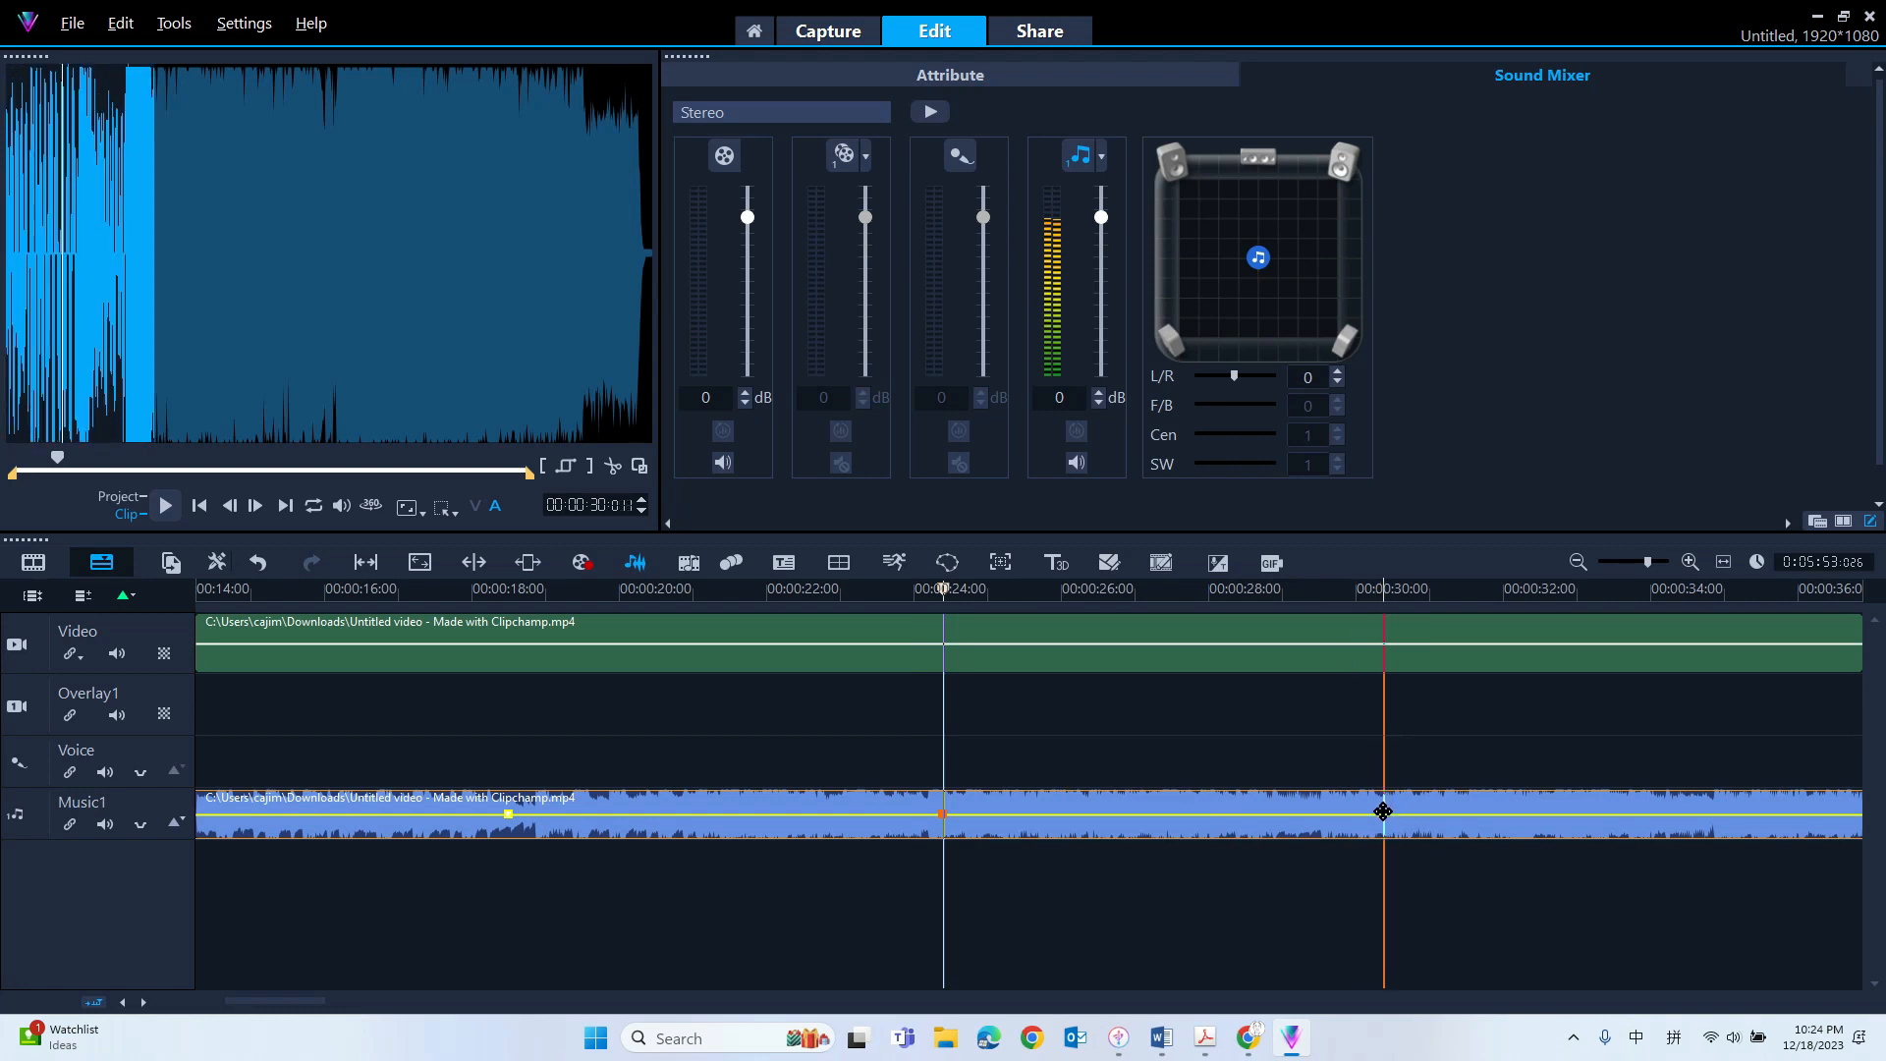
{"action": "left_click", "coordinate": [1381, 817]}
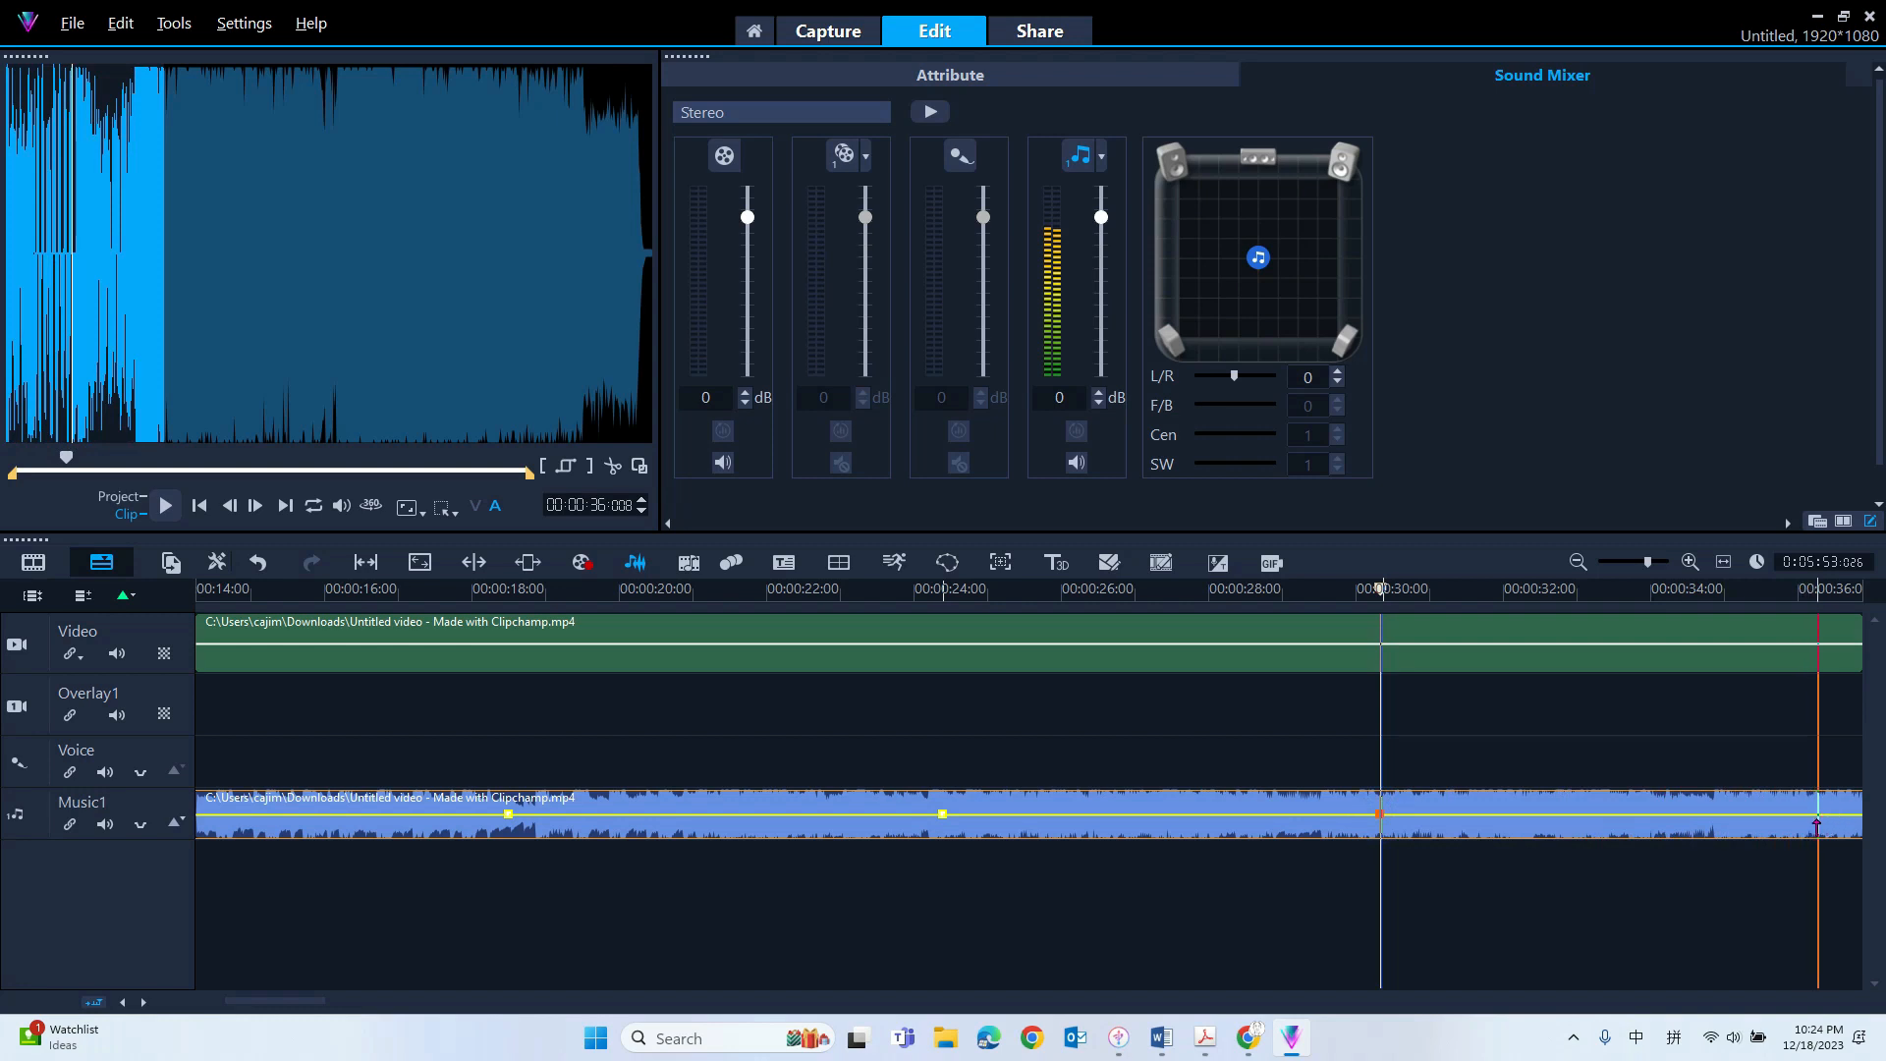
{"action": "left_click", "coordinate": [1803, 817]}
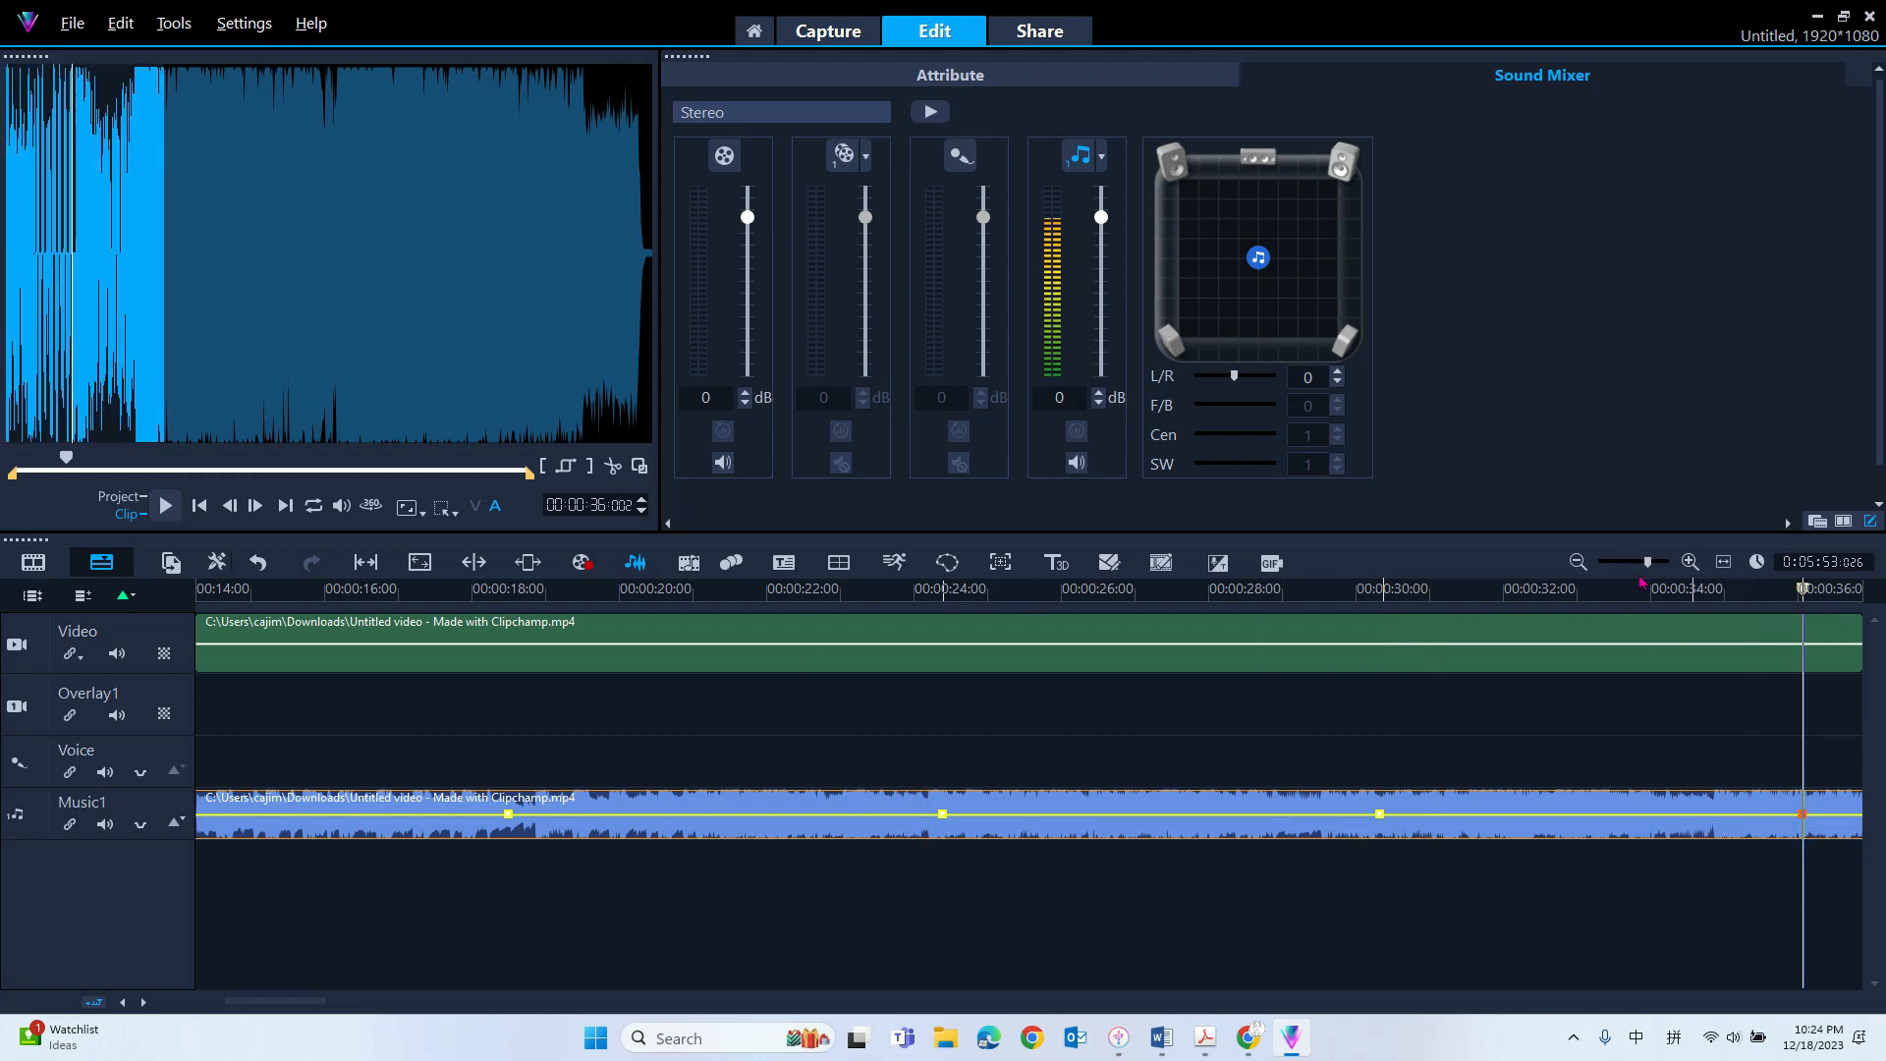
{"action": "left_click", "coordinate": [1577, 562]}
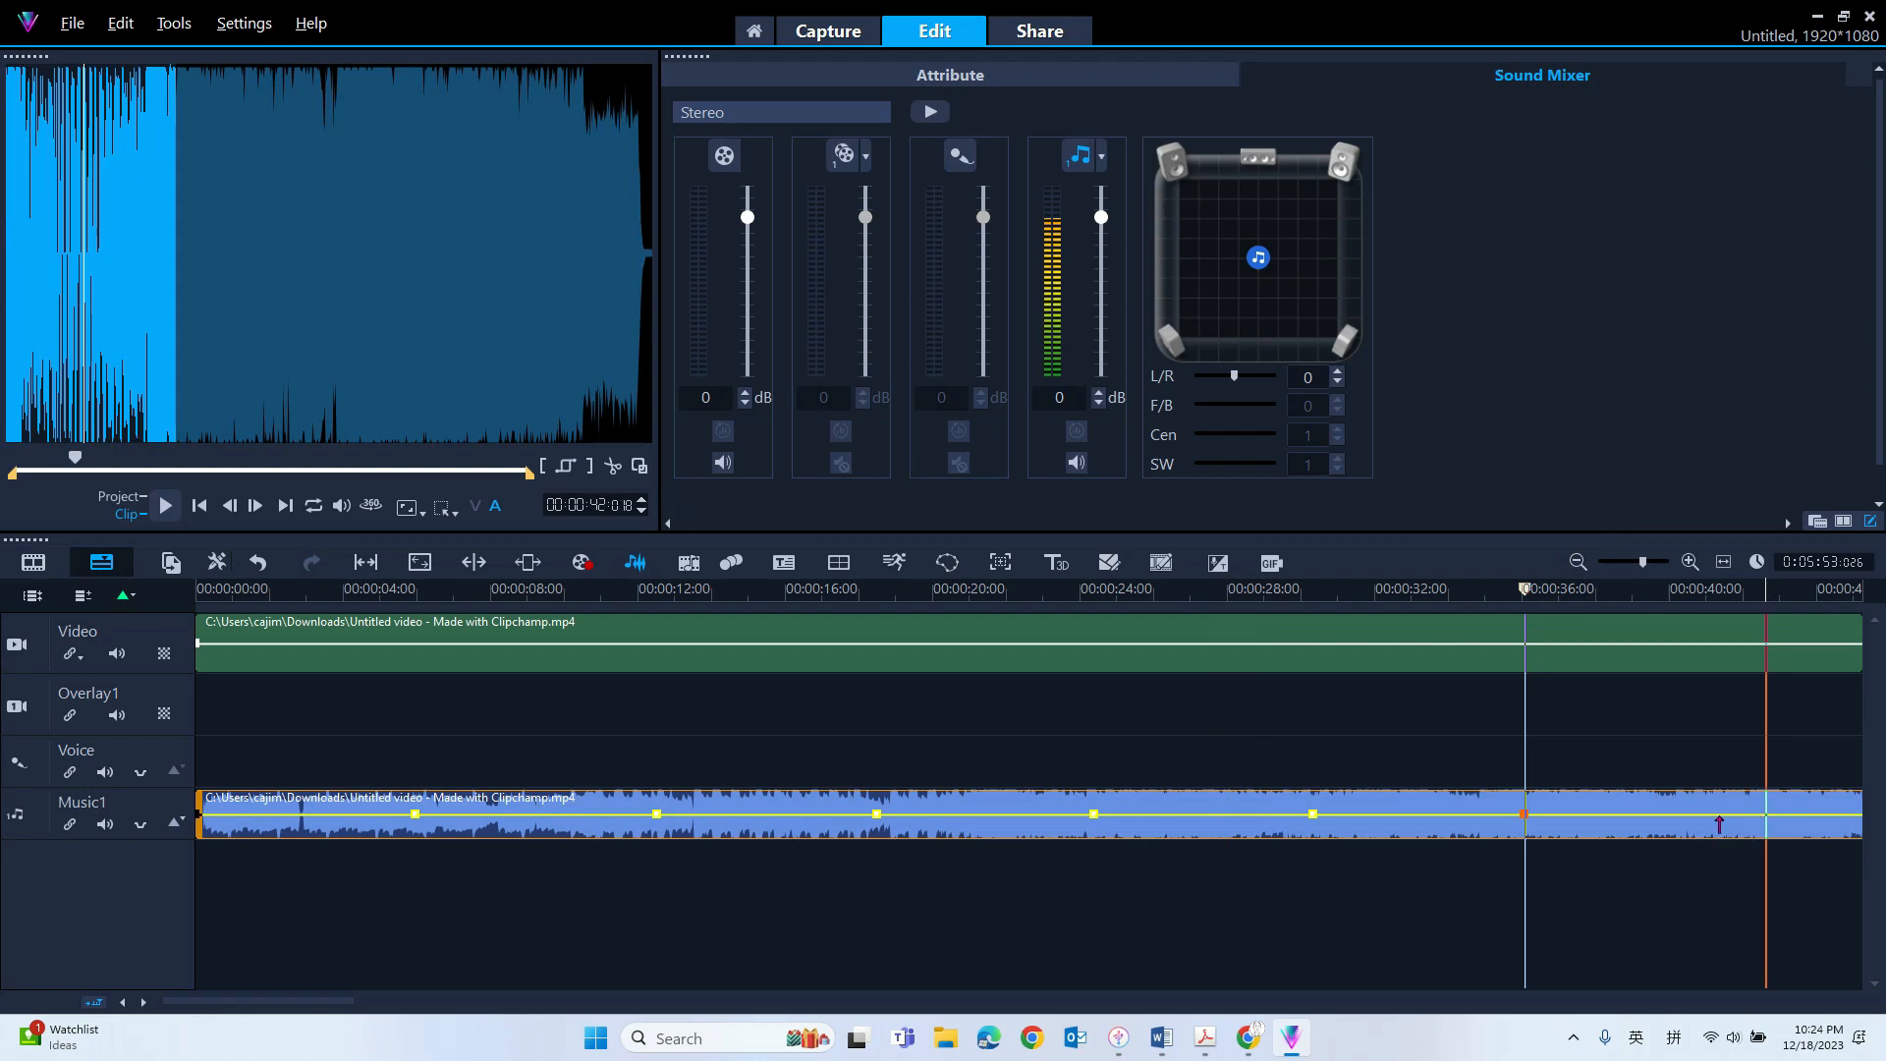
{"action": "left_click", "coordinate": [1711, 815]}
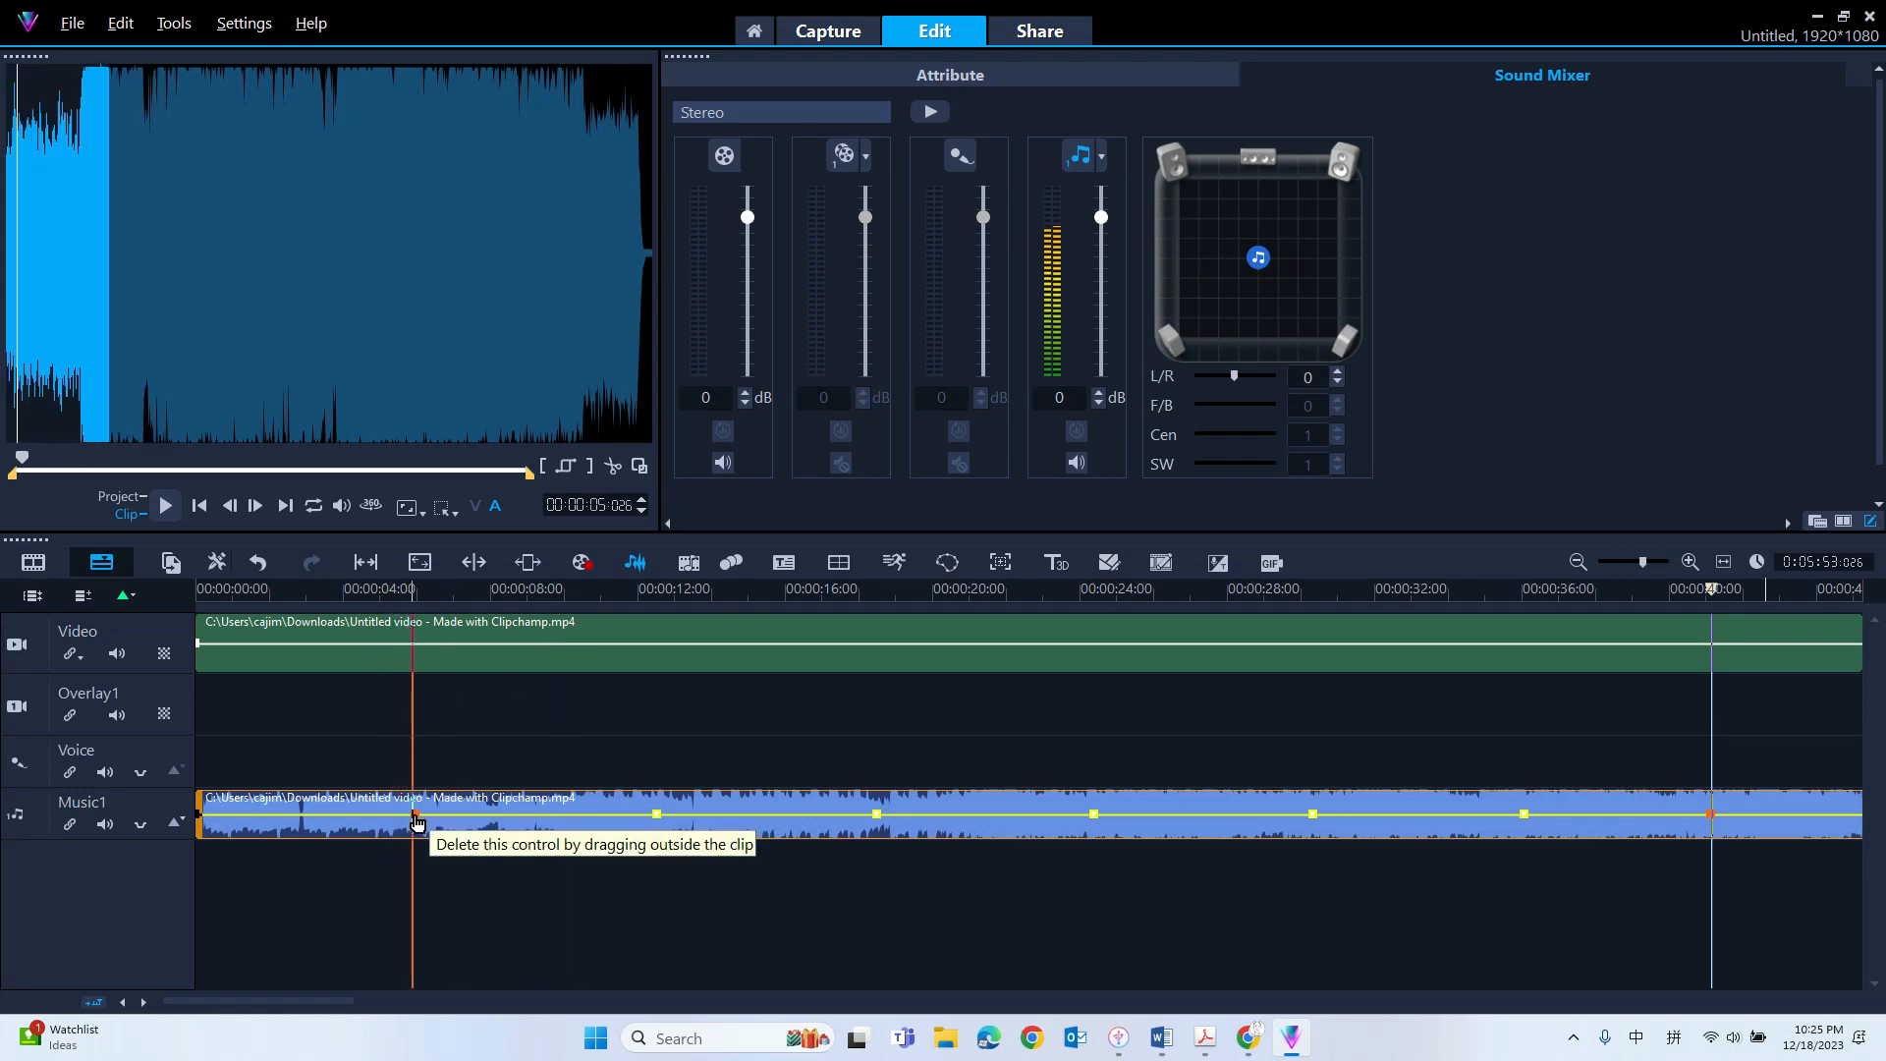
Pan the Music1 audio fully right (L/R 1) at the 6-second control point and fully left (L/R -1) at the 18-second one
{"action": "left_click", "coordinate": [417, 820]}
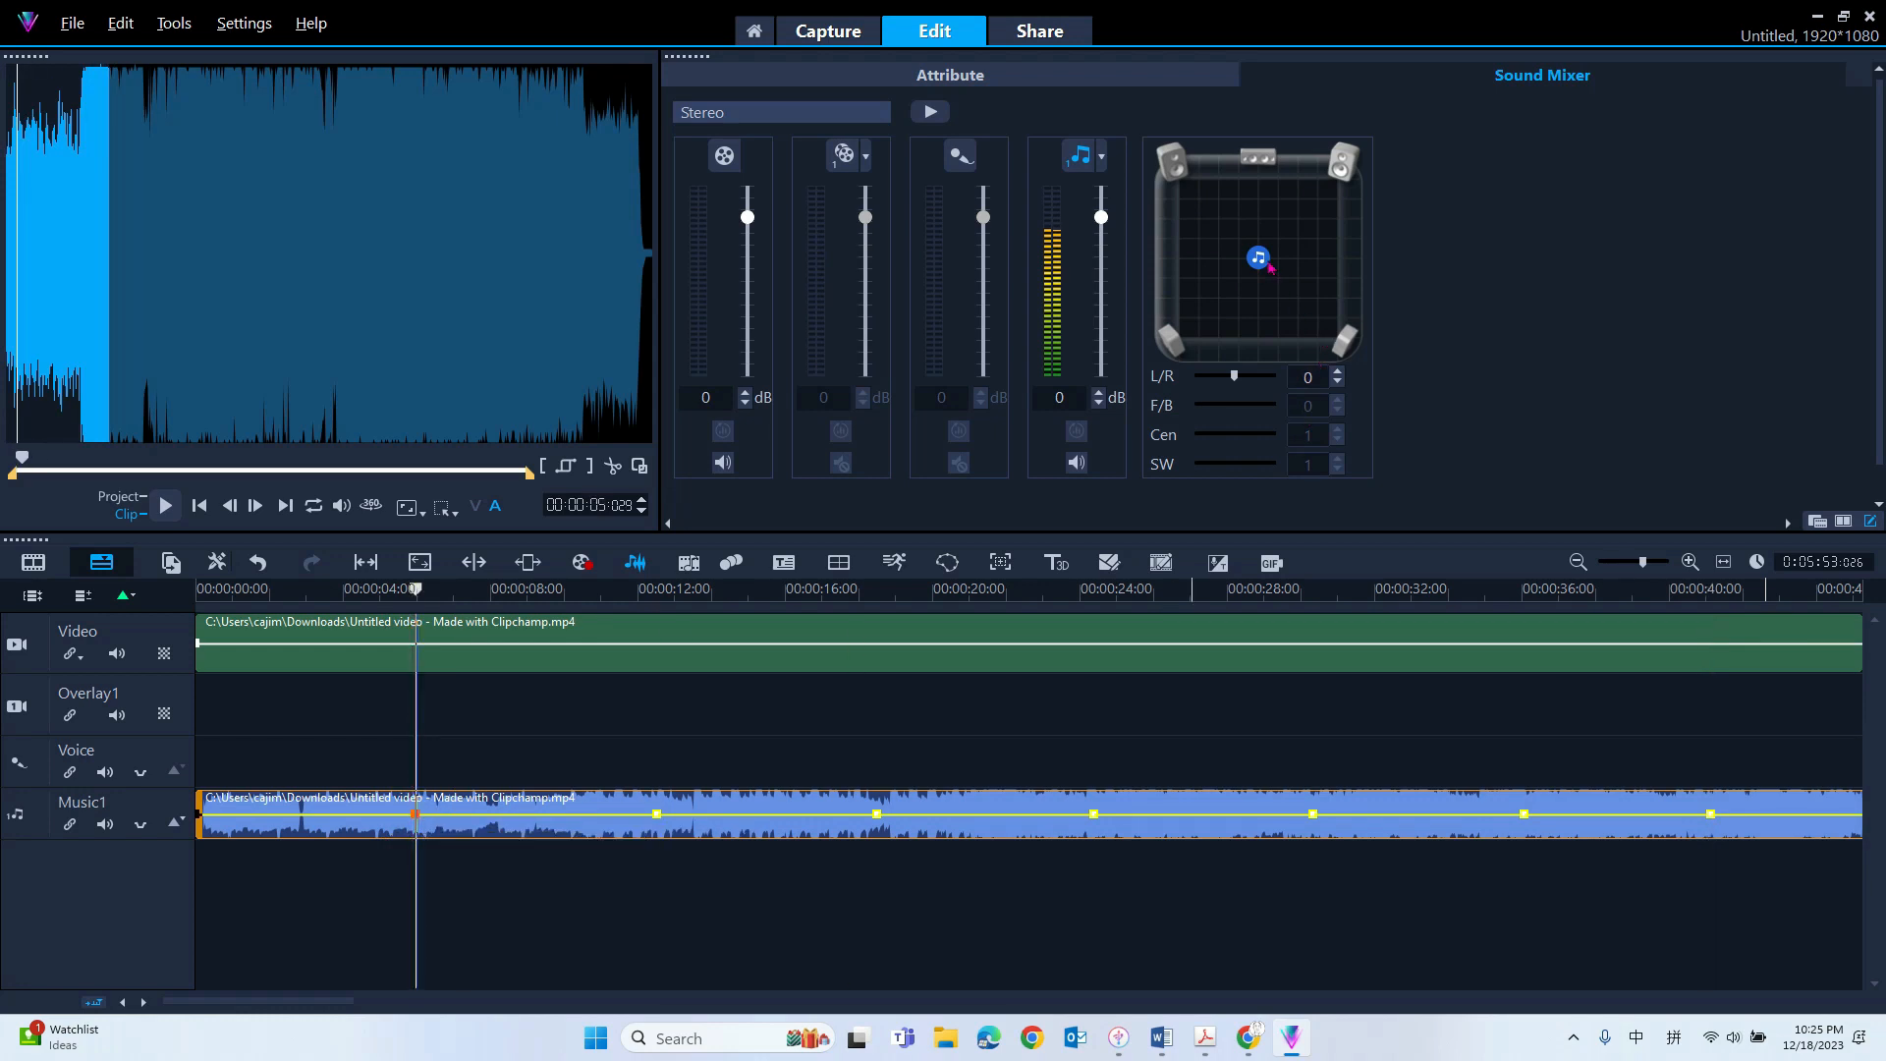
{"action": "left_click_drag", "start_coordinate": [1259, 262], "coordinate": [1365, 282]}
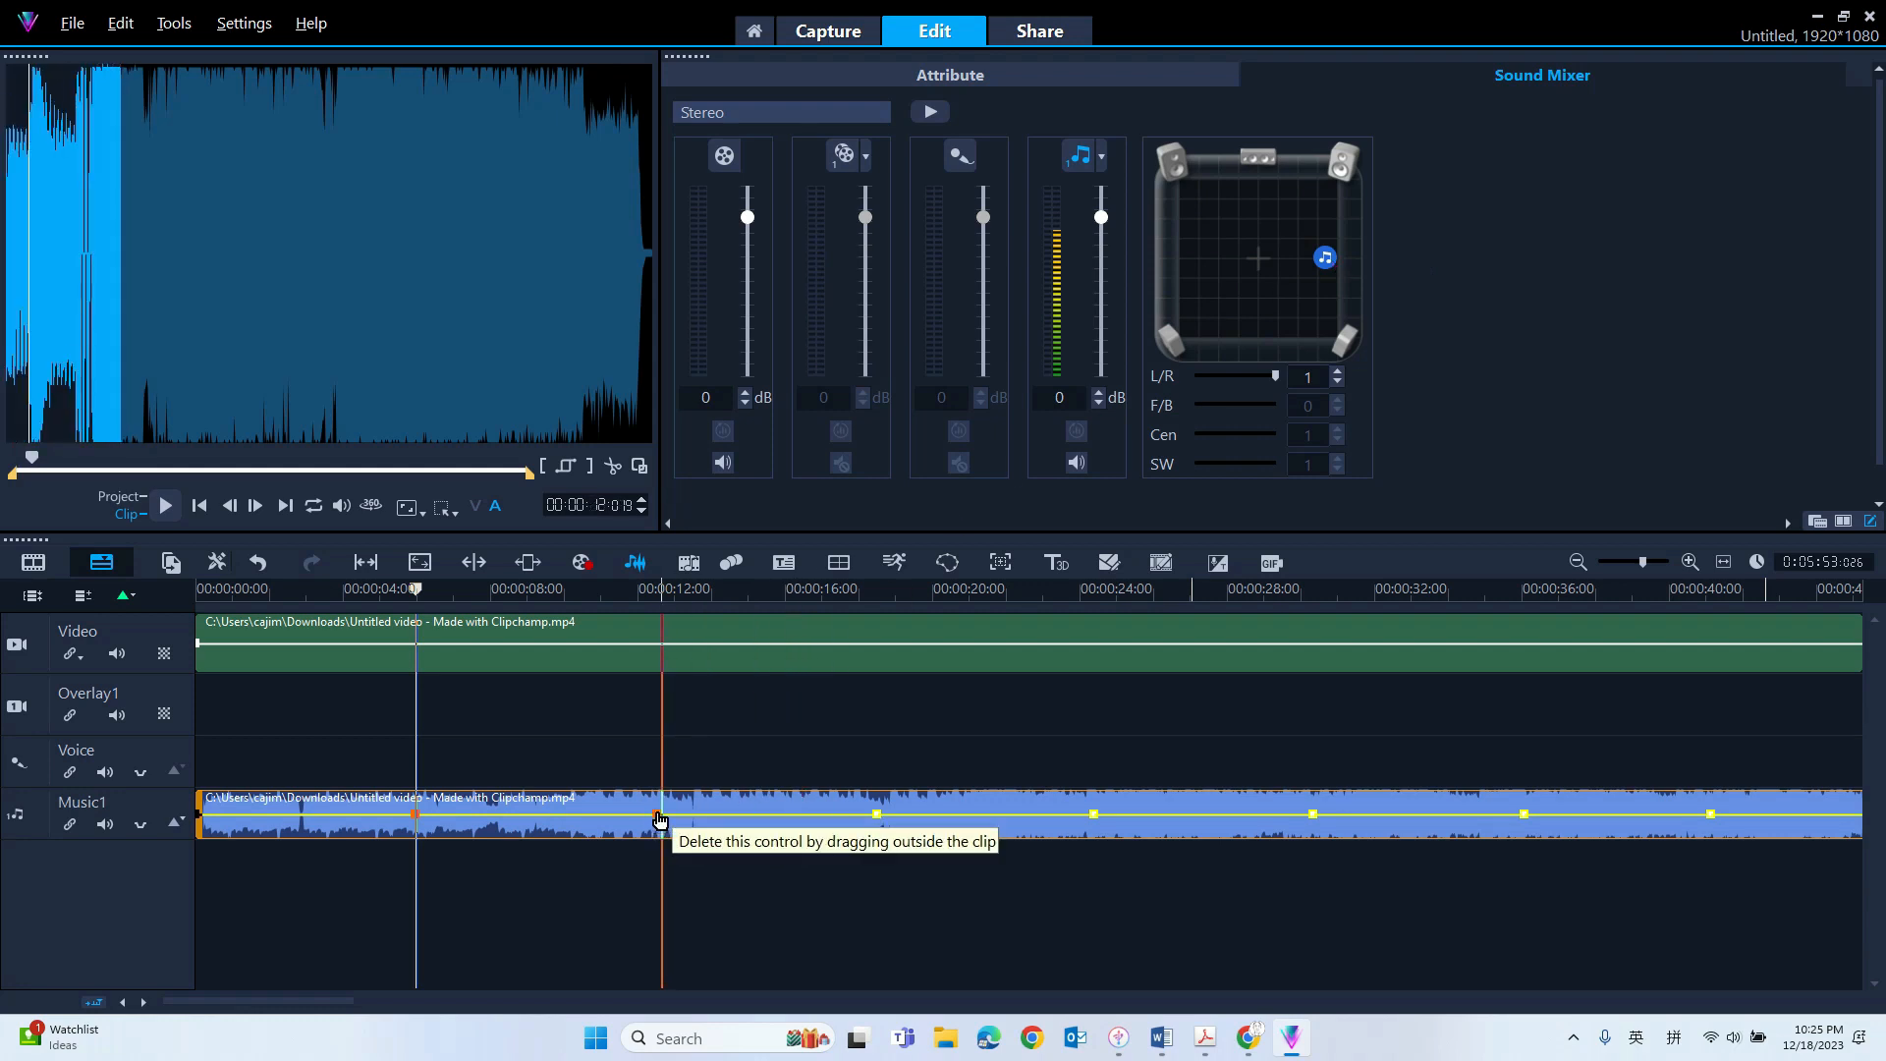
{"action": "left_click", "coordinate": [658, 818]}
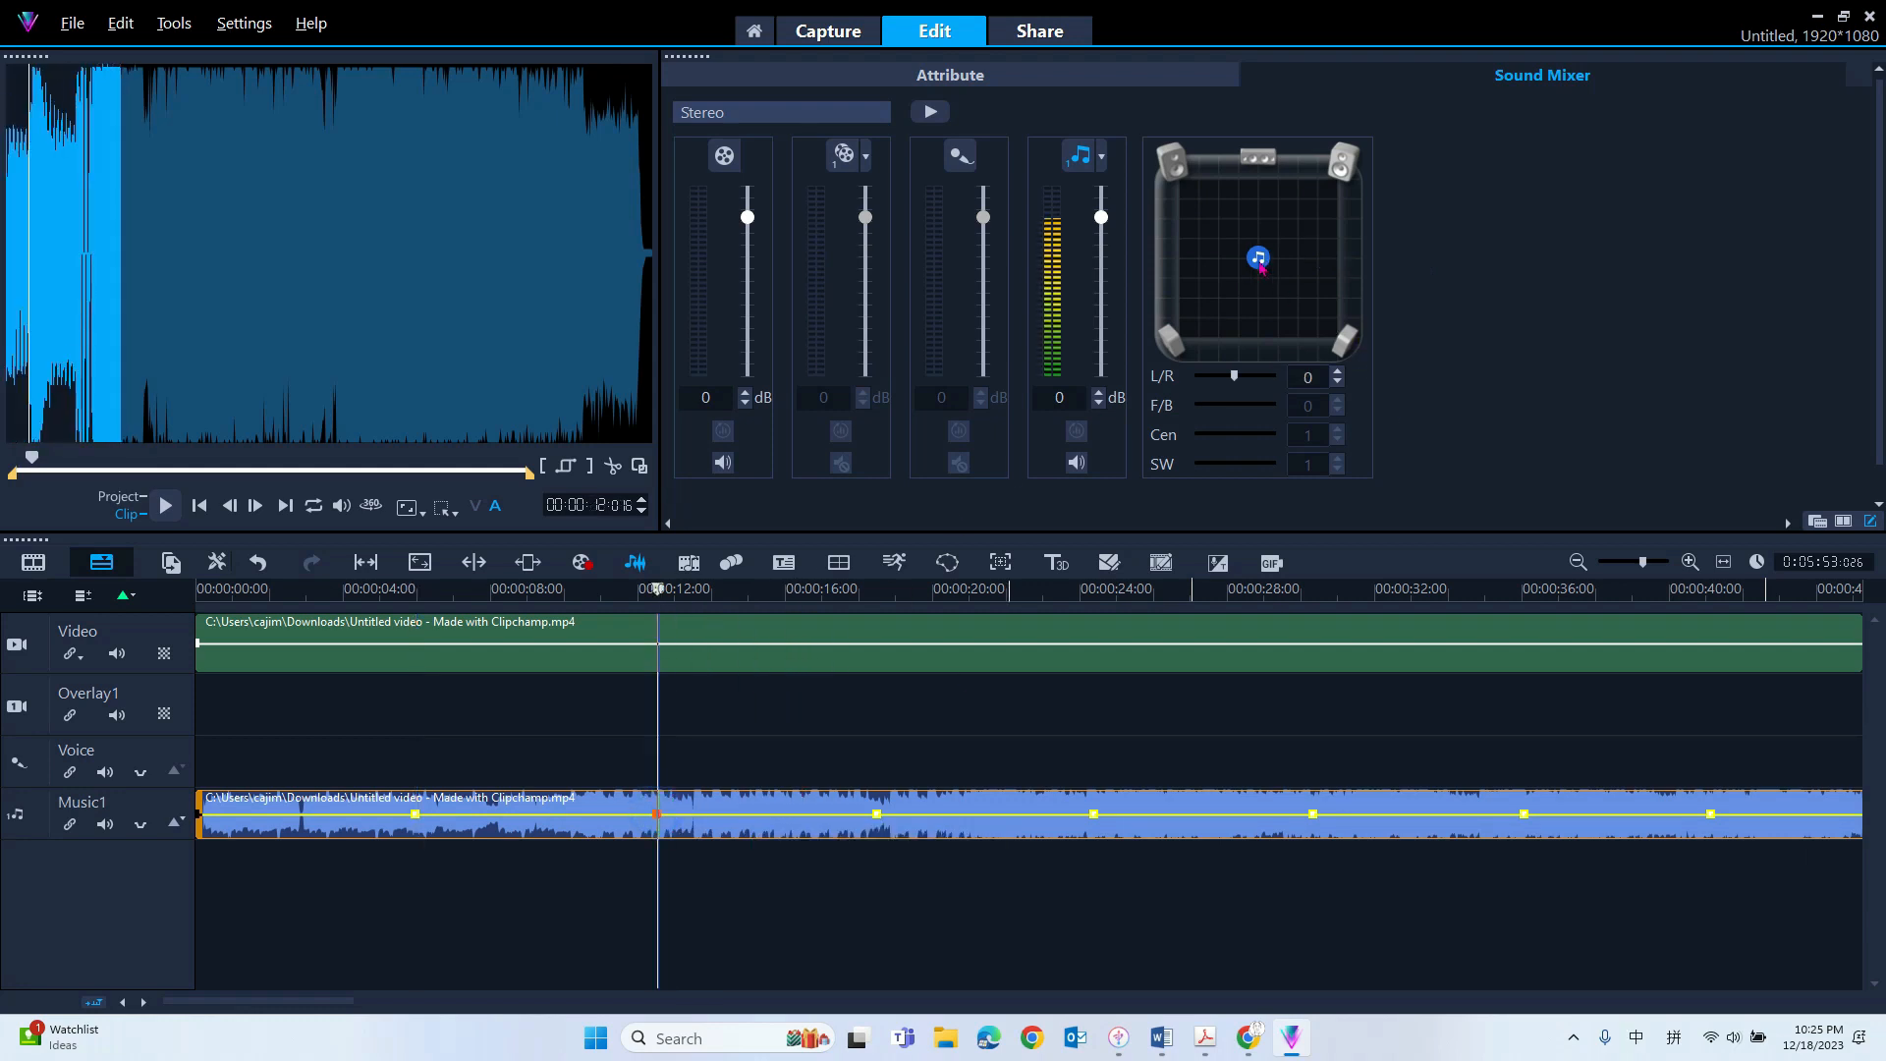
{"action": "left_click", "coordinate": [877, 813]}
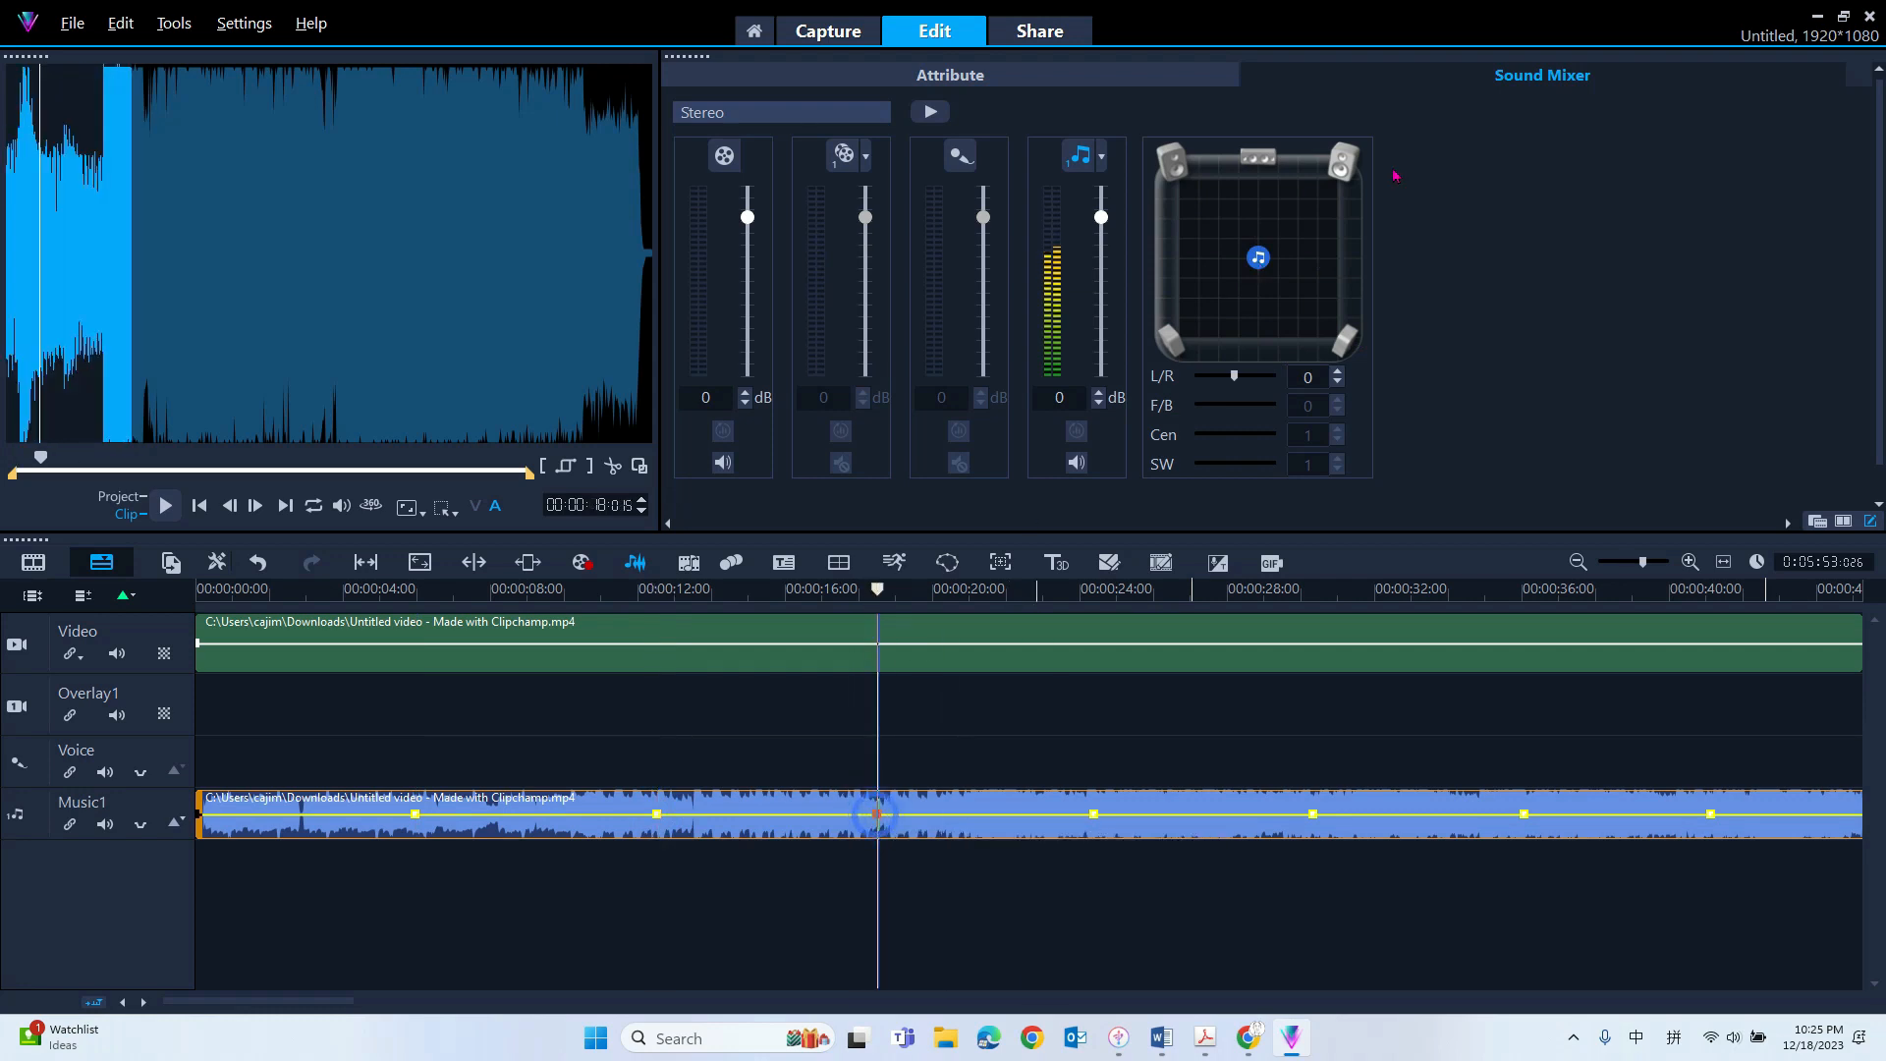
{"action": "left_click_drag", "start_coordinate": [1257, 263], "coordinate": [1191, 258]}
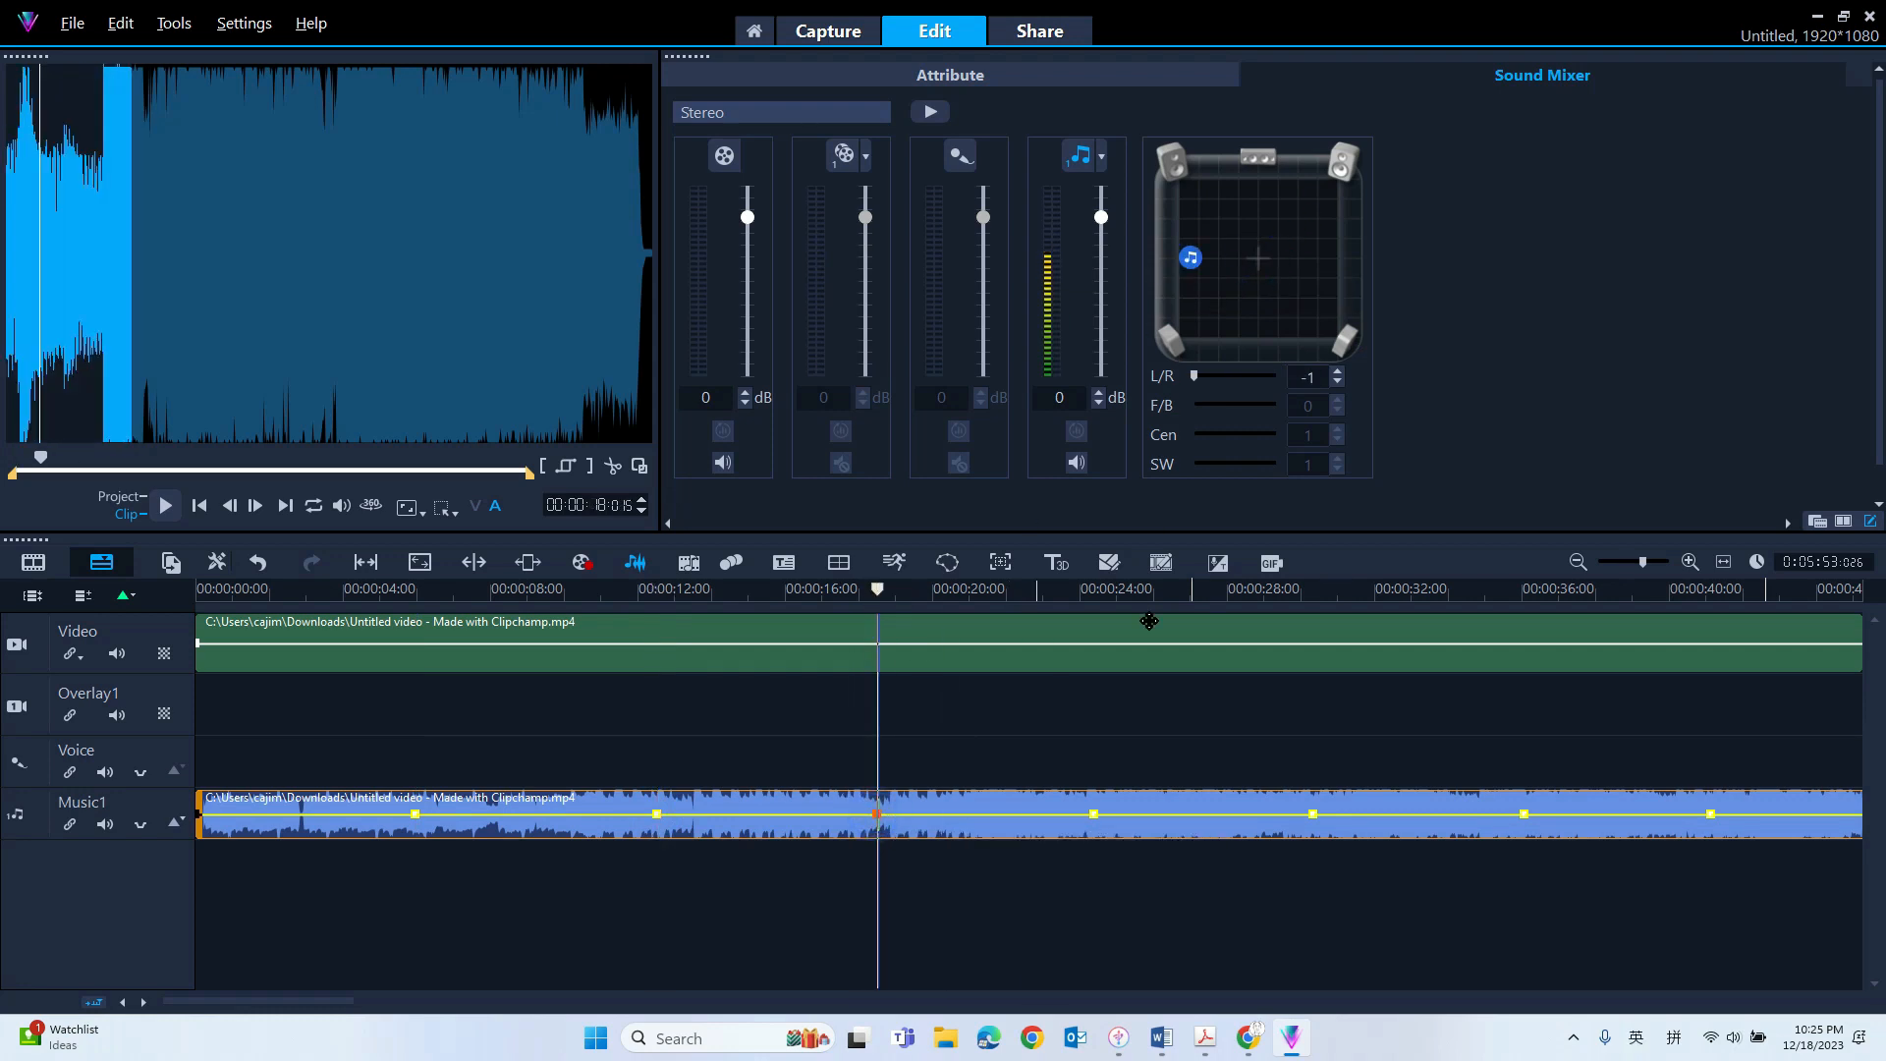
Keep the 24-second control point centred and pan the Music1 audio fully right (L/R 1) at the 30-second control point
{"action": "left_click", "coordinate": [1095, 815]}
{"action": "left_click", "coordinate": [1094, 815]}
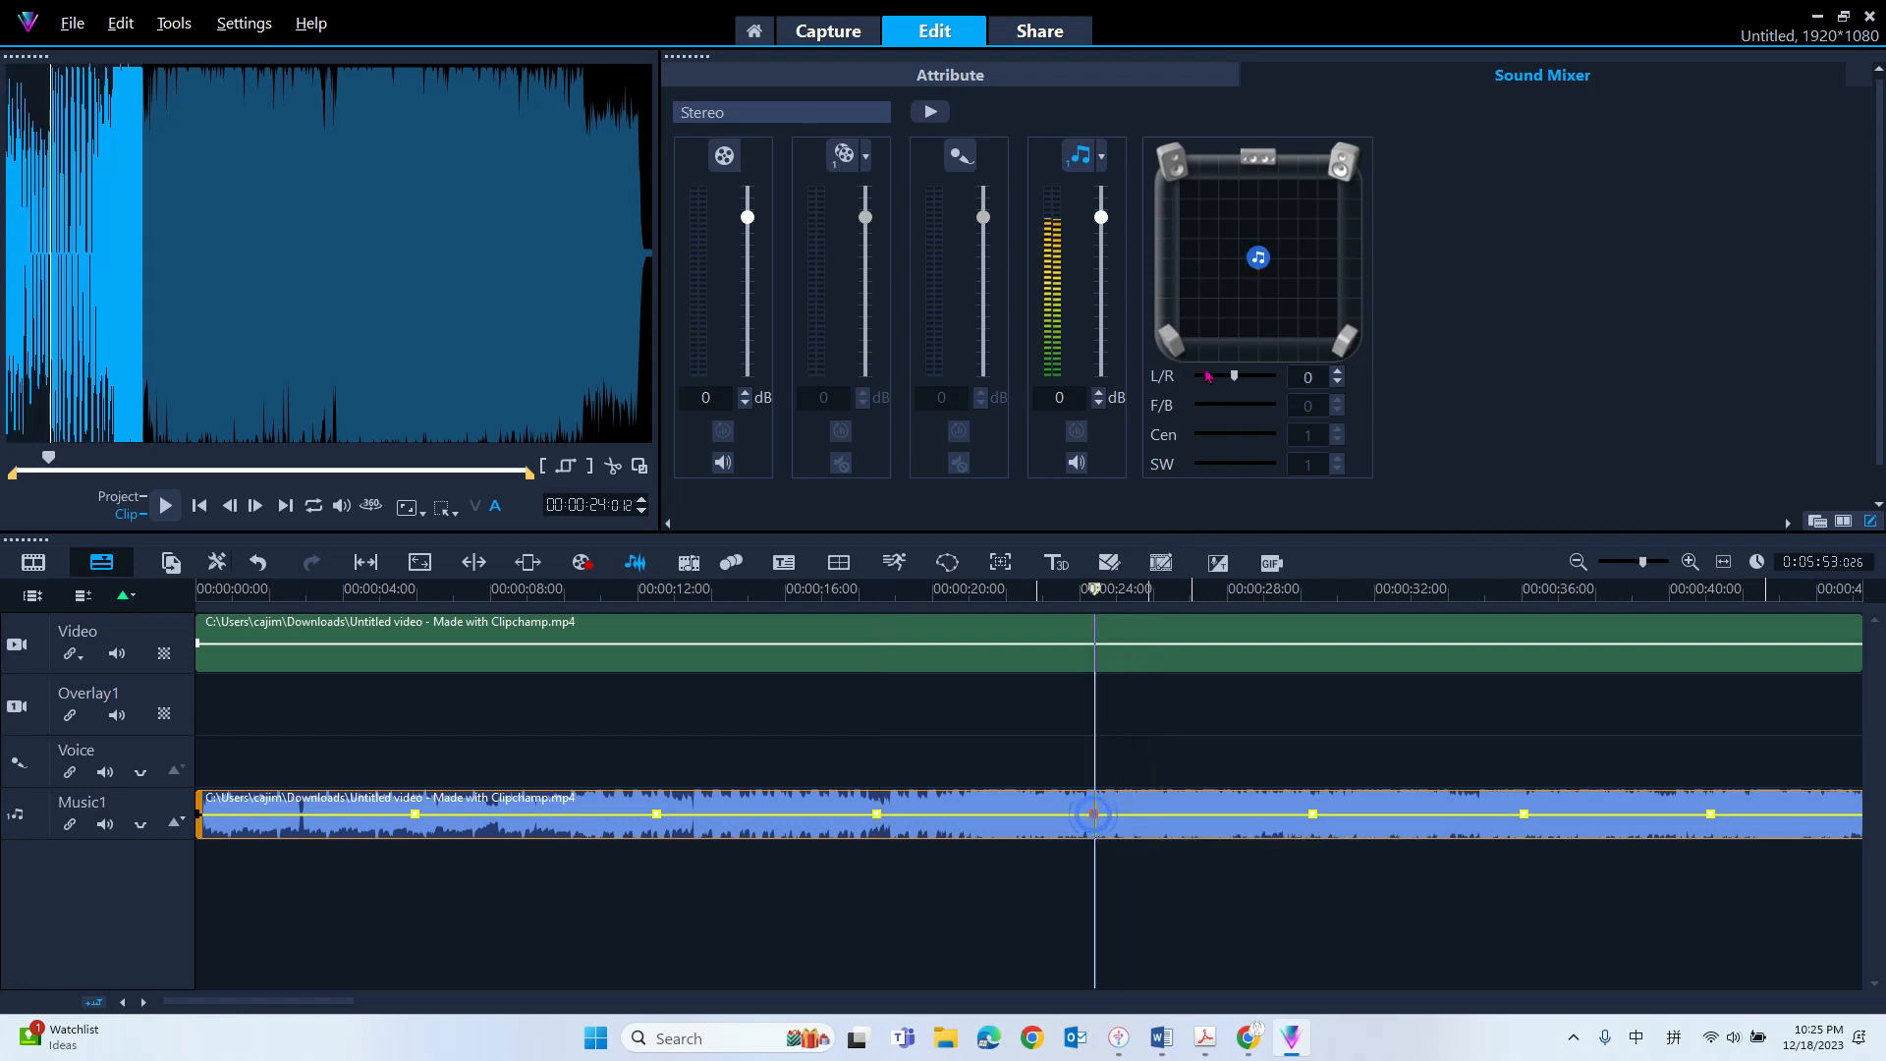
{"action": "left_click", "coordinate": [1313, 815]}
{"action": "left_click_drag", "start_coordinate": [1266, 271], "coordinate": [1325, 263]}
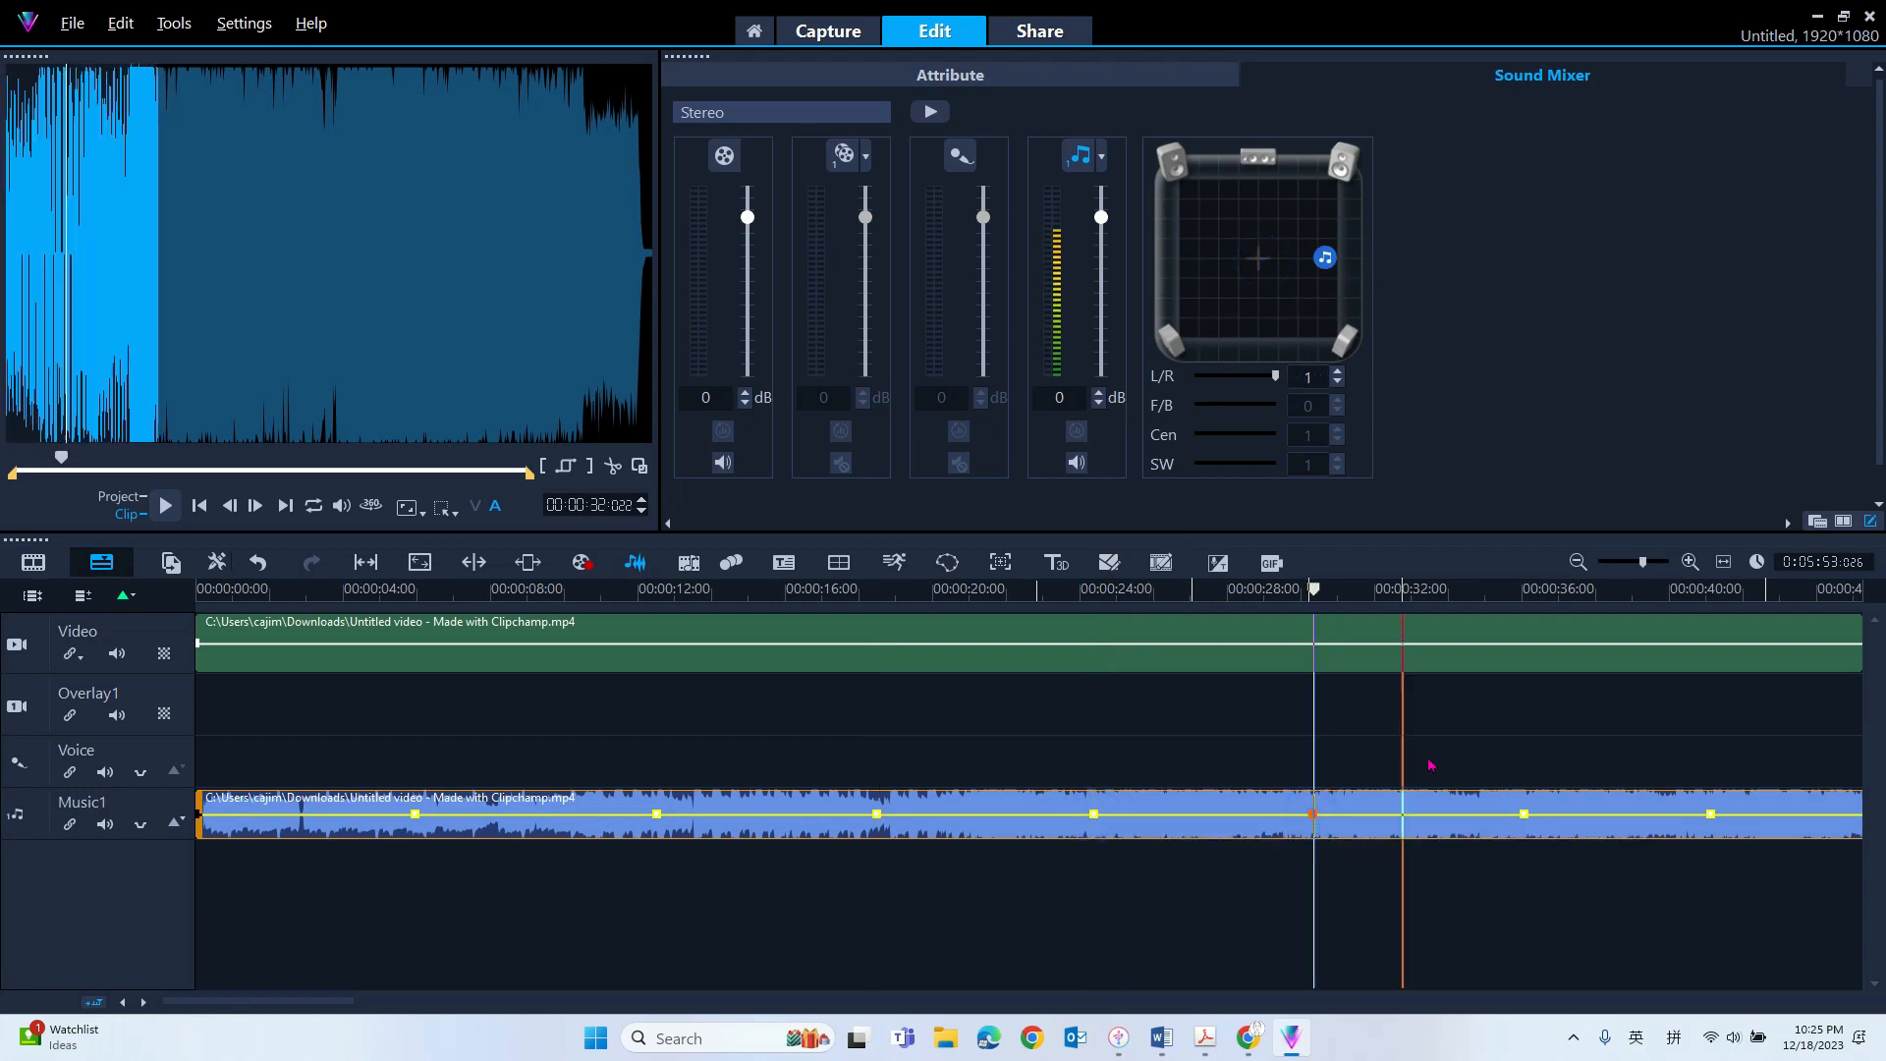
Pan the Music1 audio fully left (L/R -1) at about 41 seconds and add a centred control point at about 47 seconds
{"action": "left_click", "coordinate": [1524, 814]}
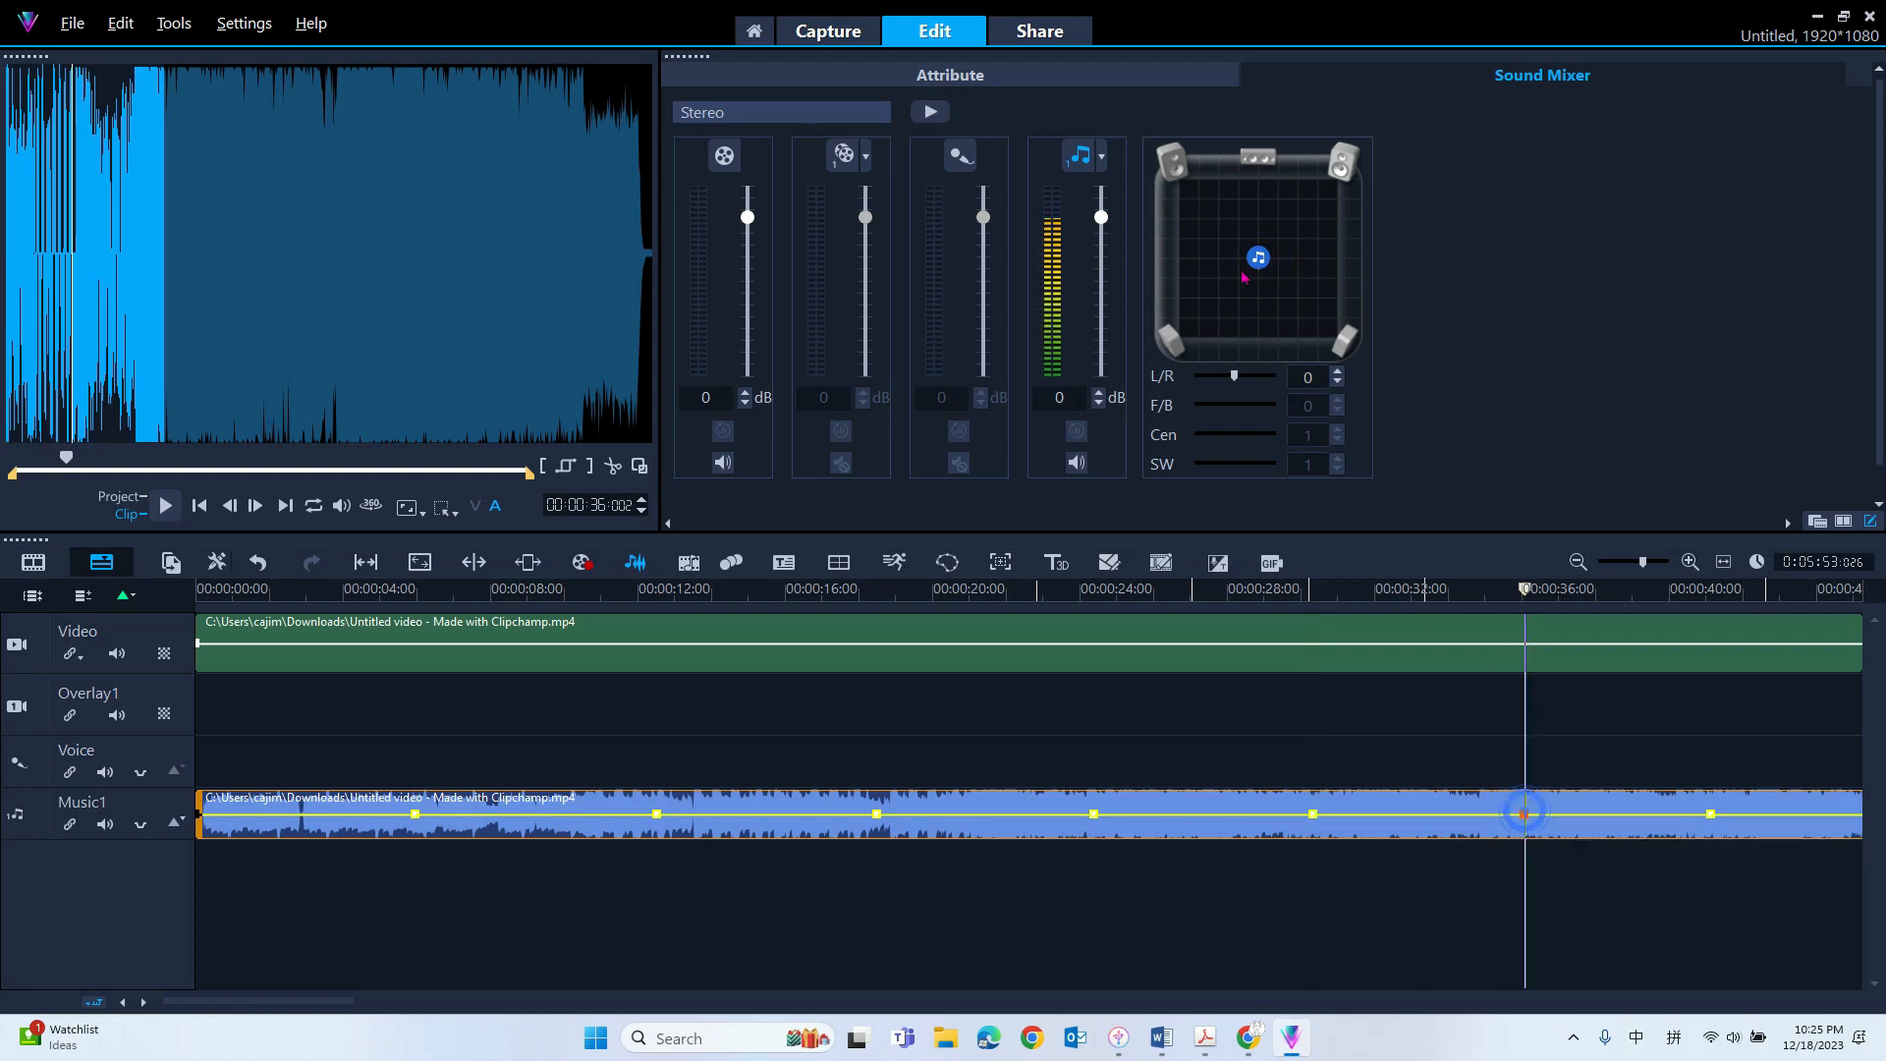
{"action": "left_click", "coordinate": [1709, 815]}
{"action": "left_click_drag", "start_coordinate": [1254, 270], "coordinate": [1186, 270]}
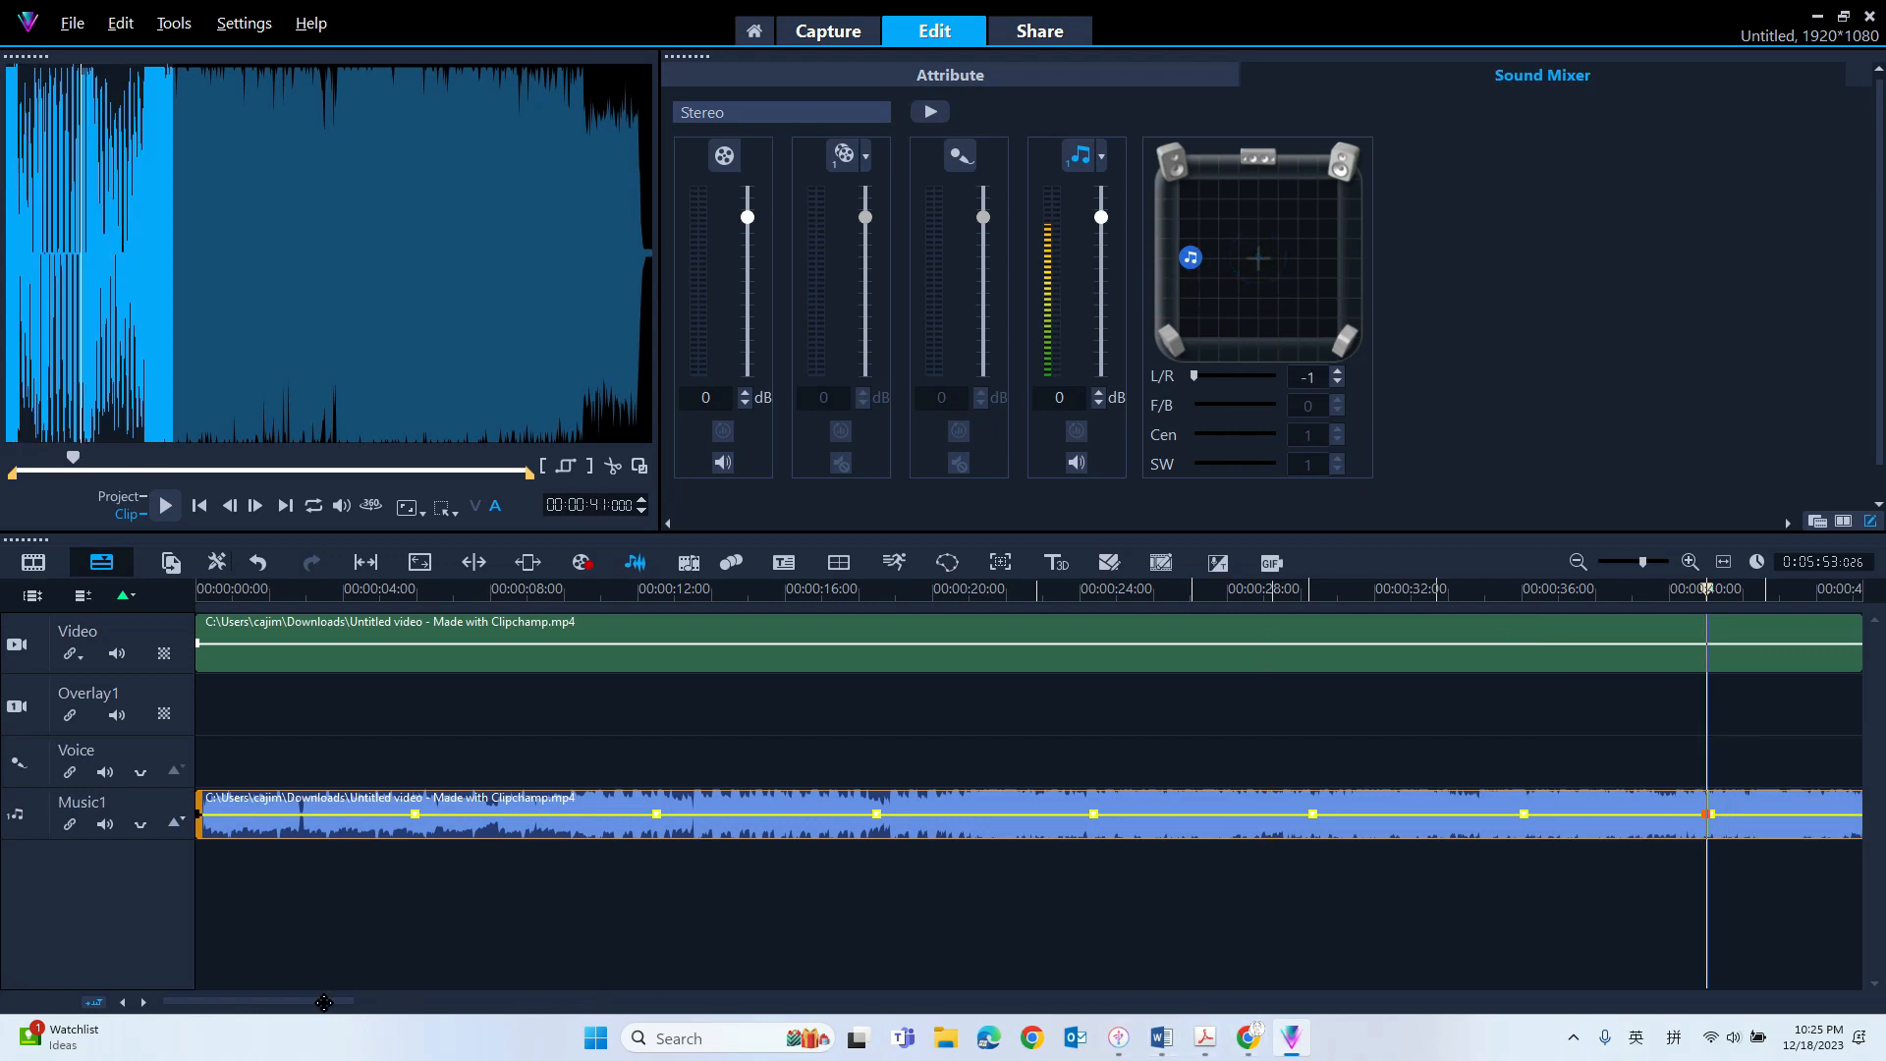
{"action": "left_click_drag", "start_coordinate": [330, 1002], "coordinate": [397, 1002]}
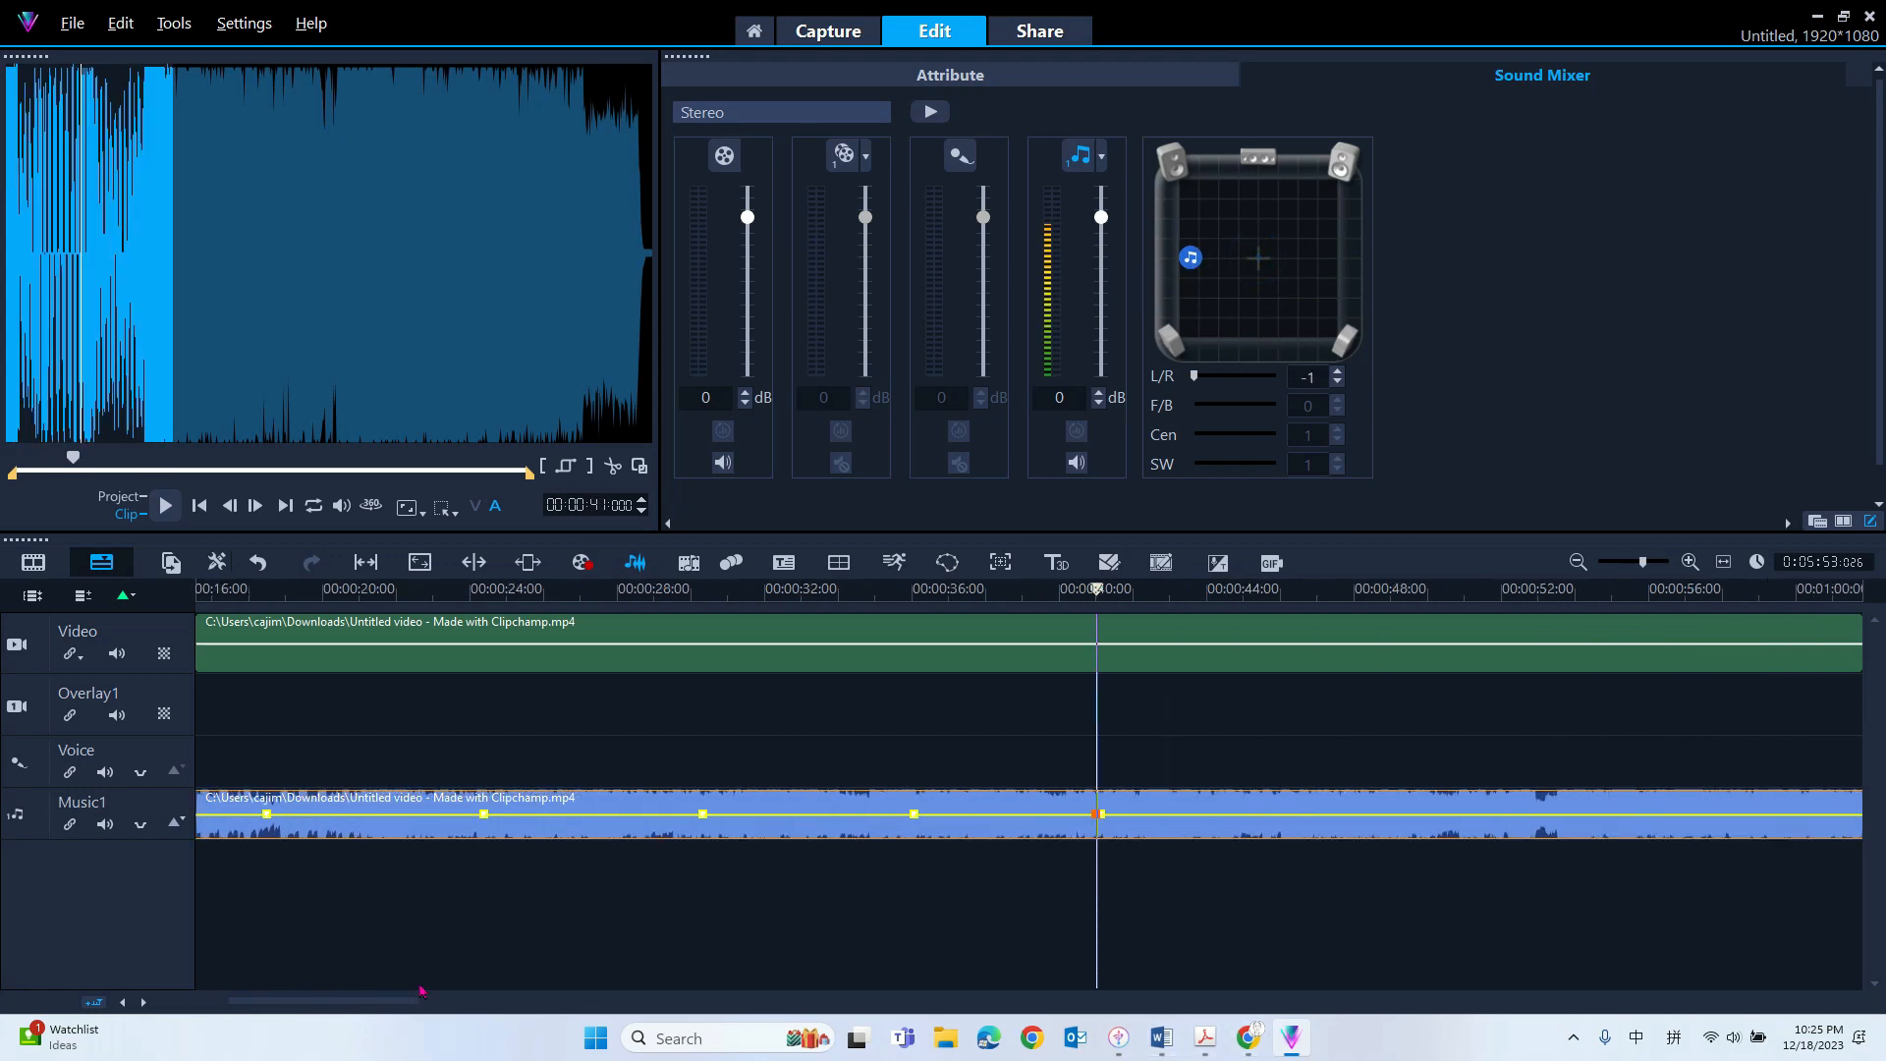
{"action": "left_click", "coordinate": [1306, 817]}
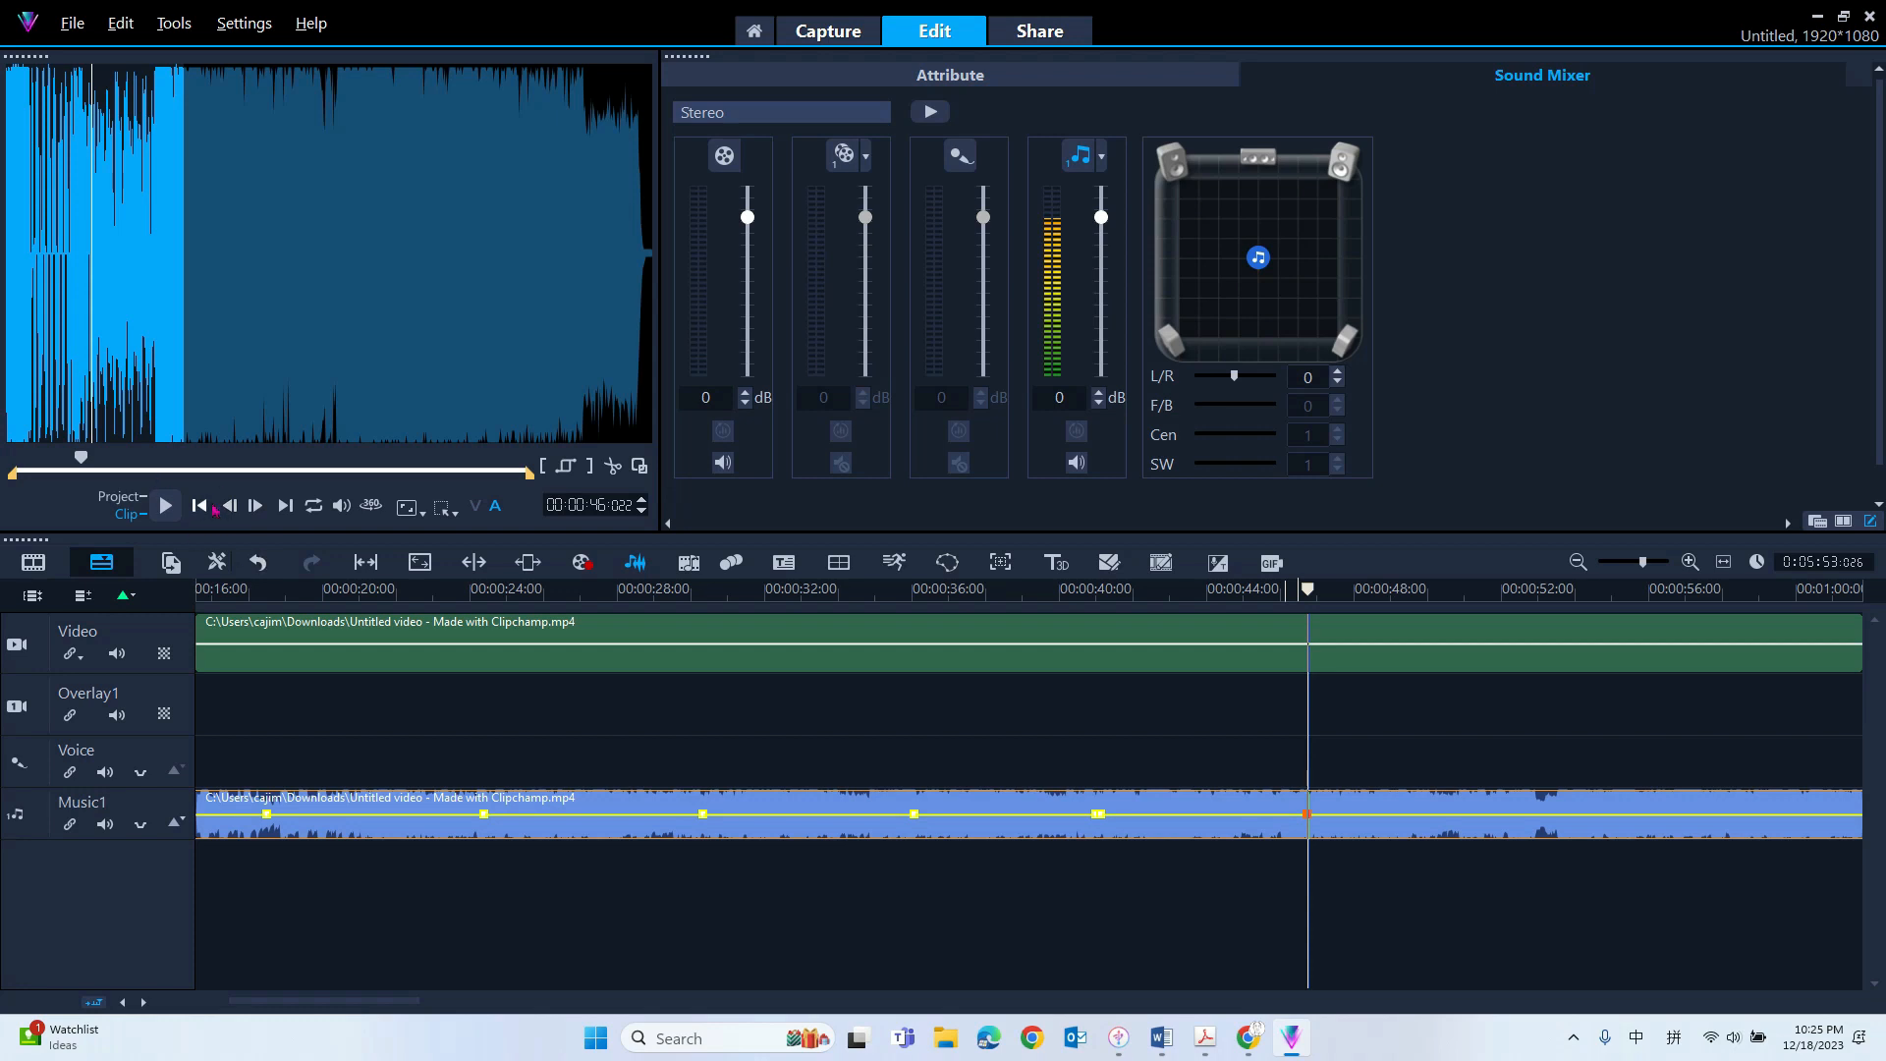
Play the whole project from the beginning to check the music's panning between the left and right speakers
{"action": "left_click", "coordinate": [200, 505]}
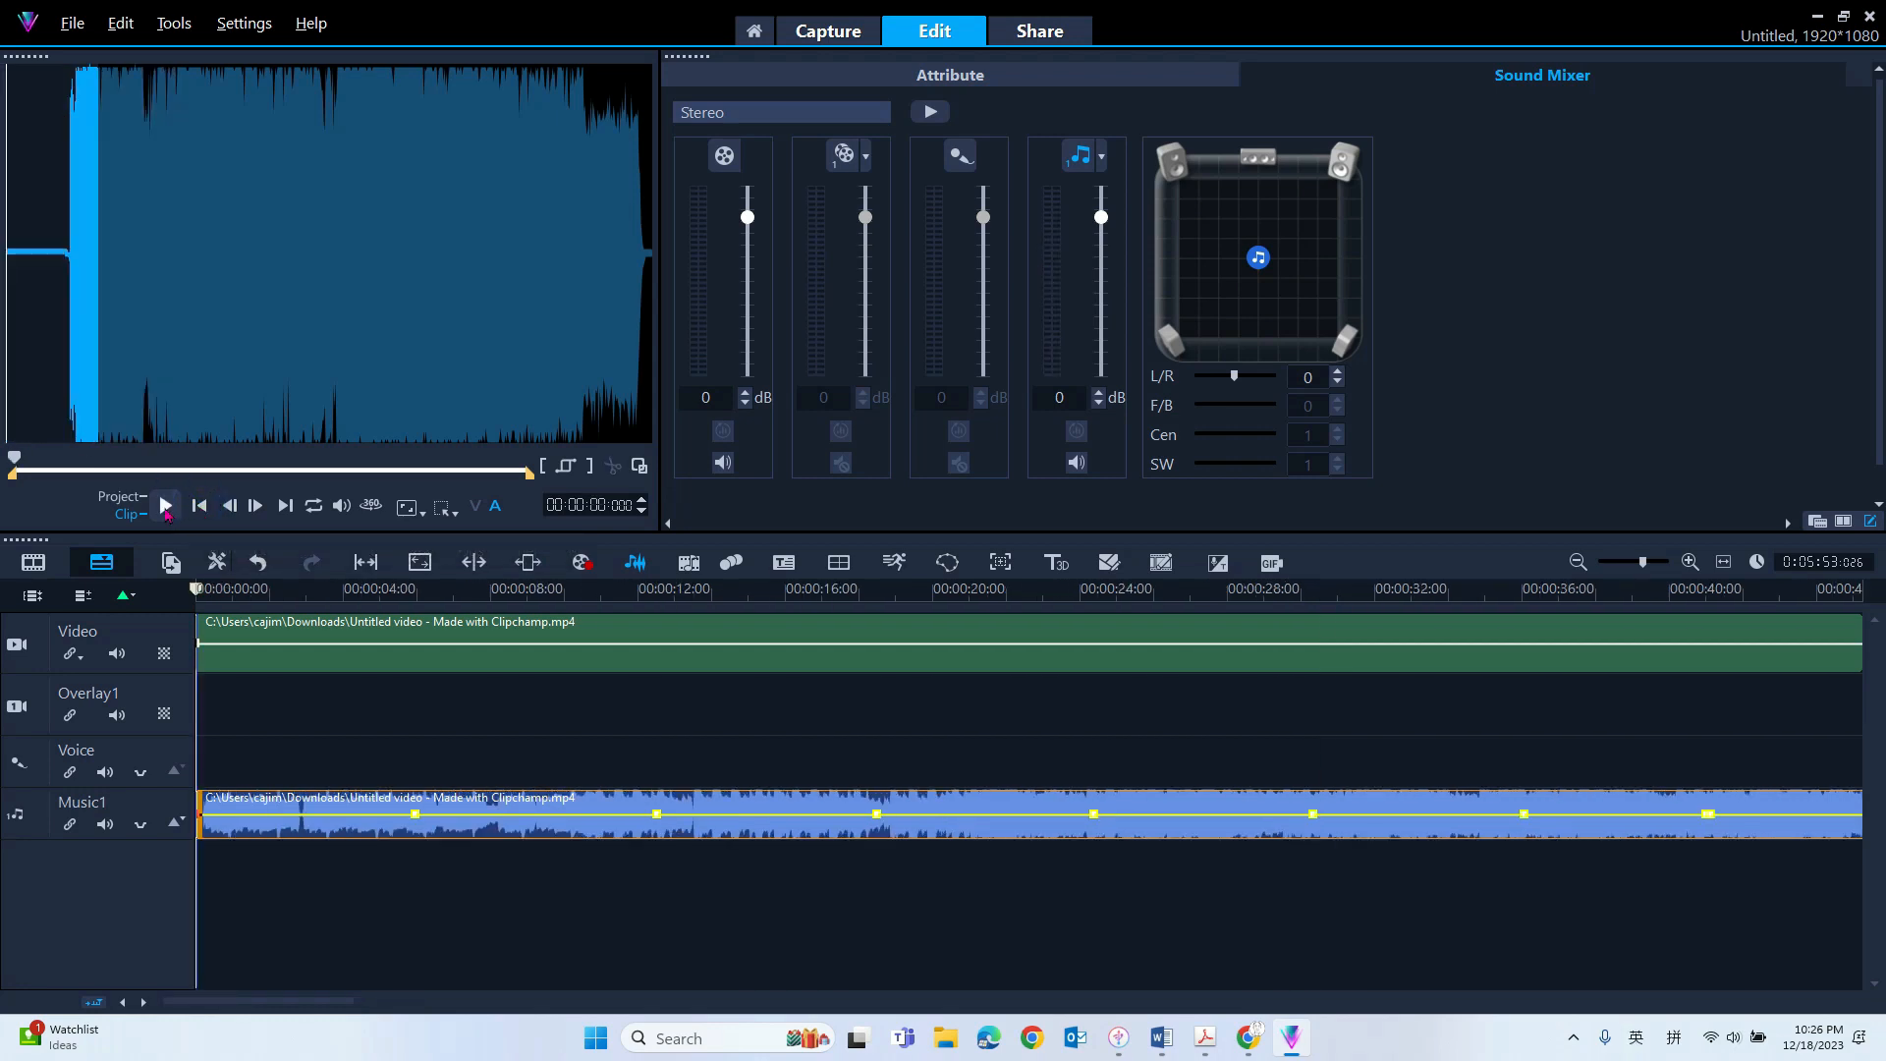
{"action": "left_click", "coordinate": [165, 506]}
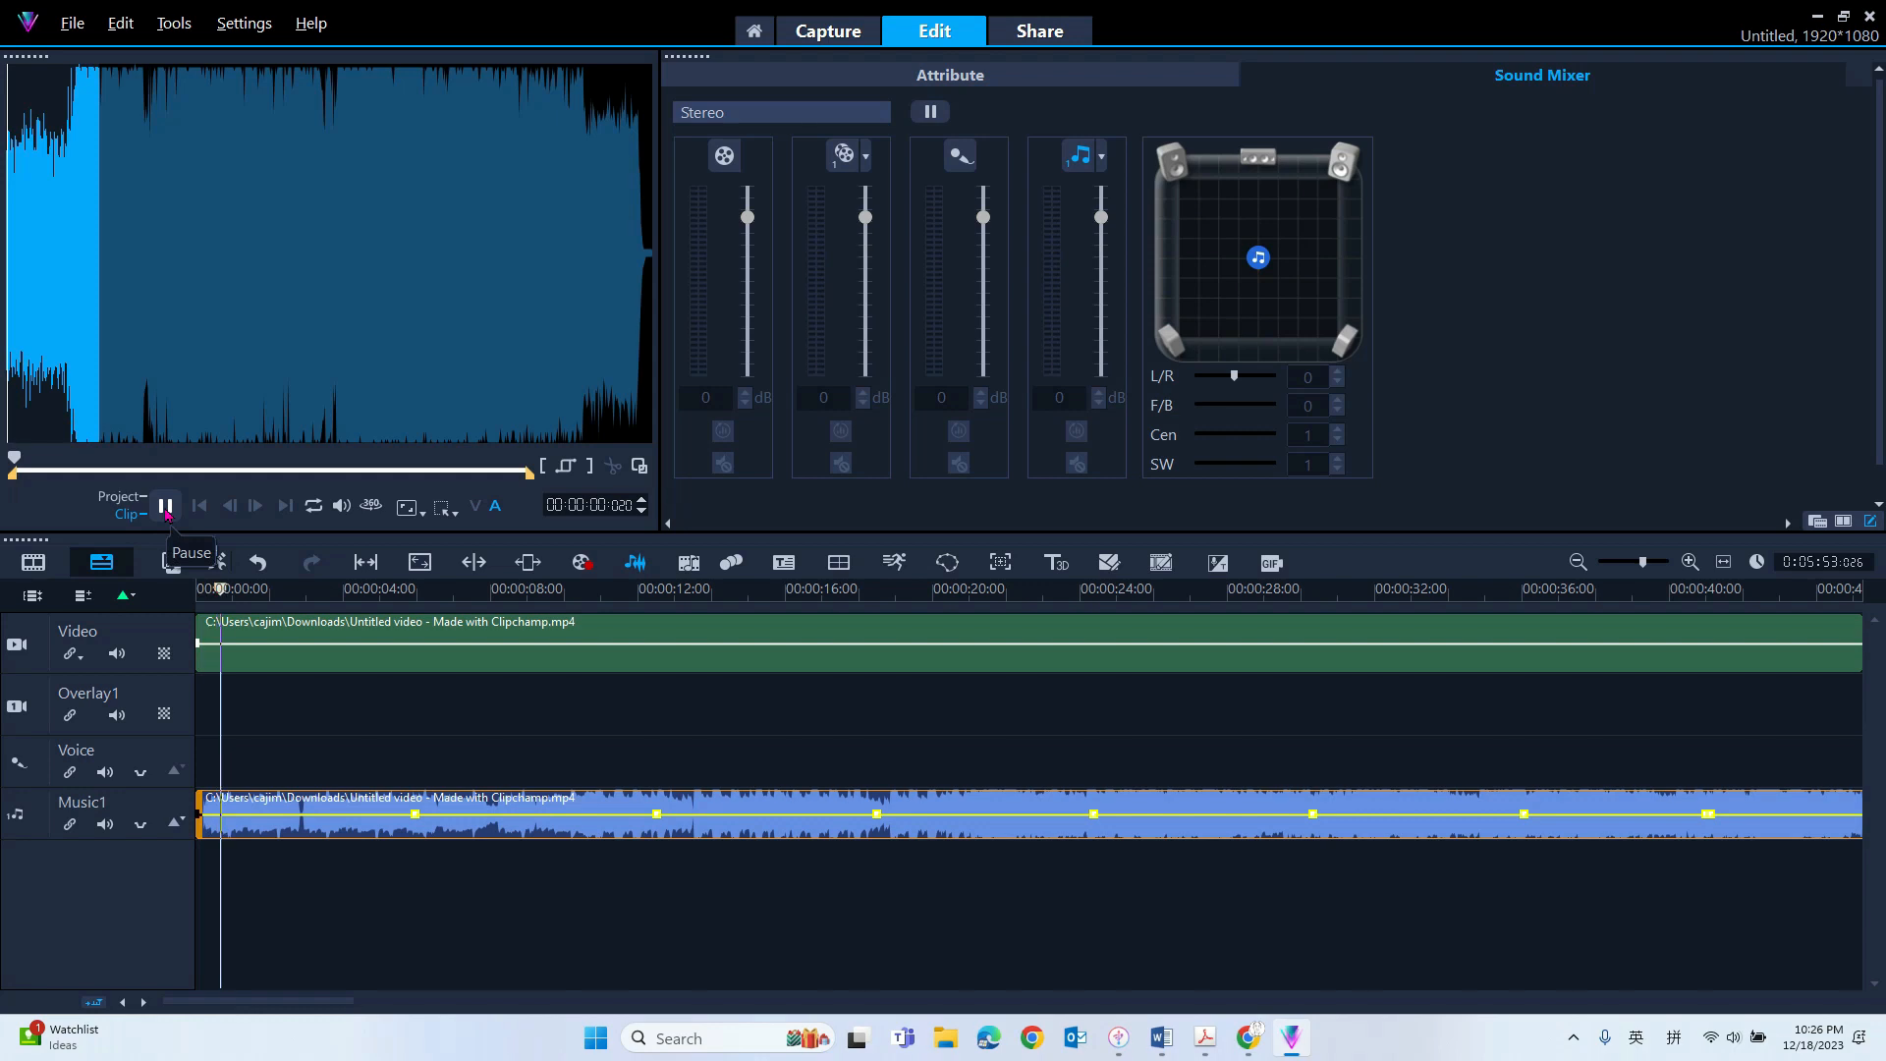
{"action": "left_click", "coordinate": [320, 656]}
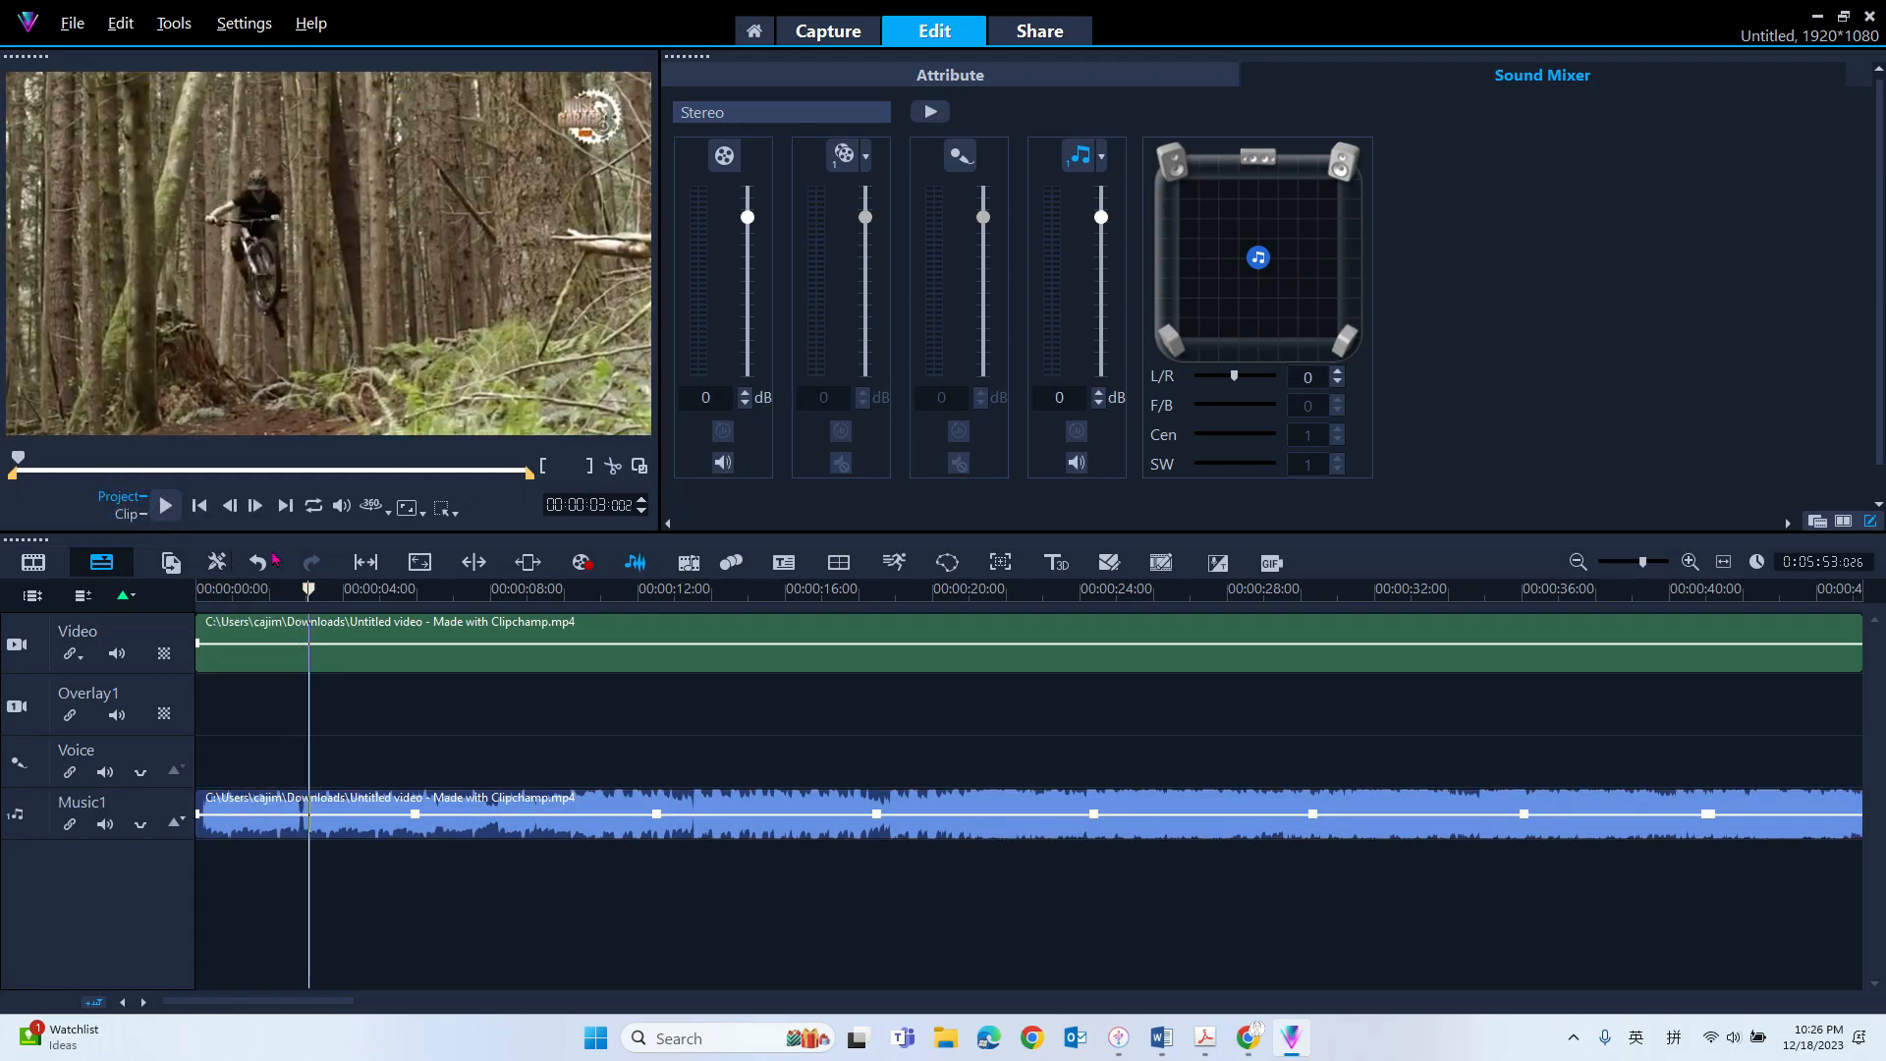
{"action": "left_click", "coordinate": [196, 506]}
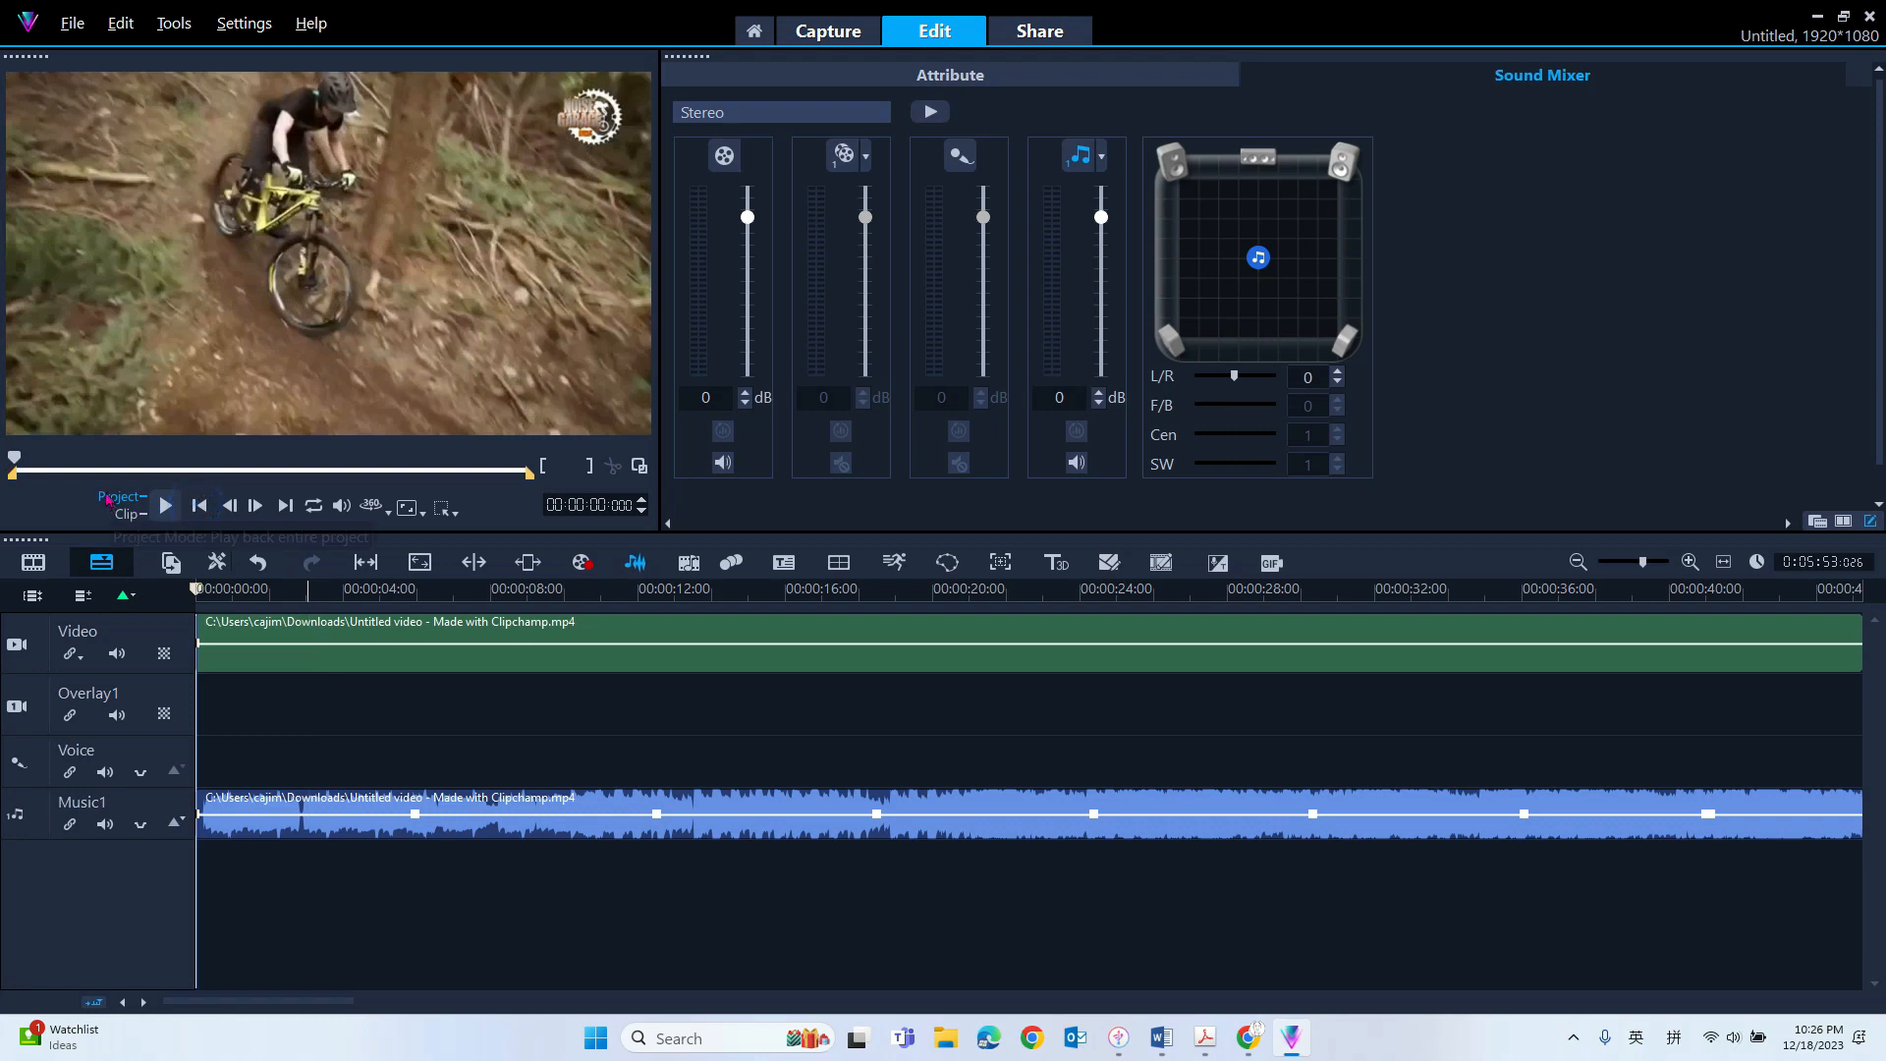
{"action": "left_click", "coordinate": [166, 507]}
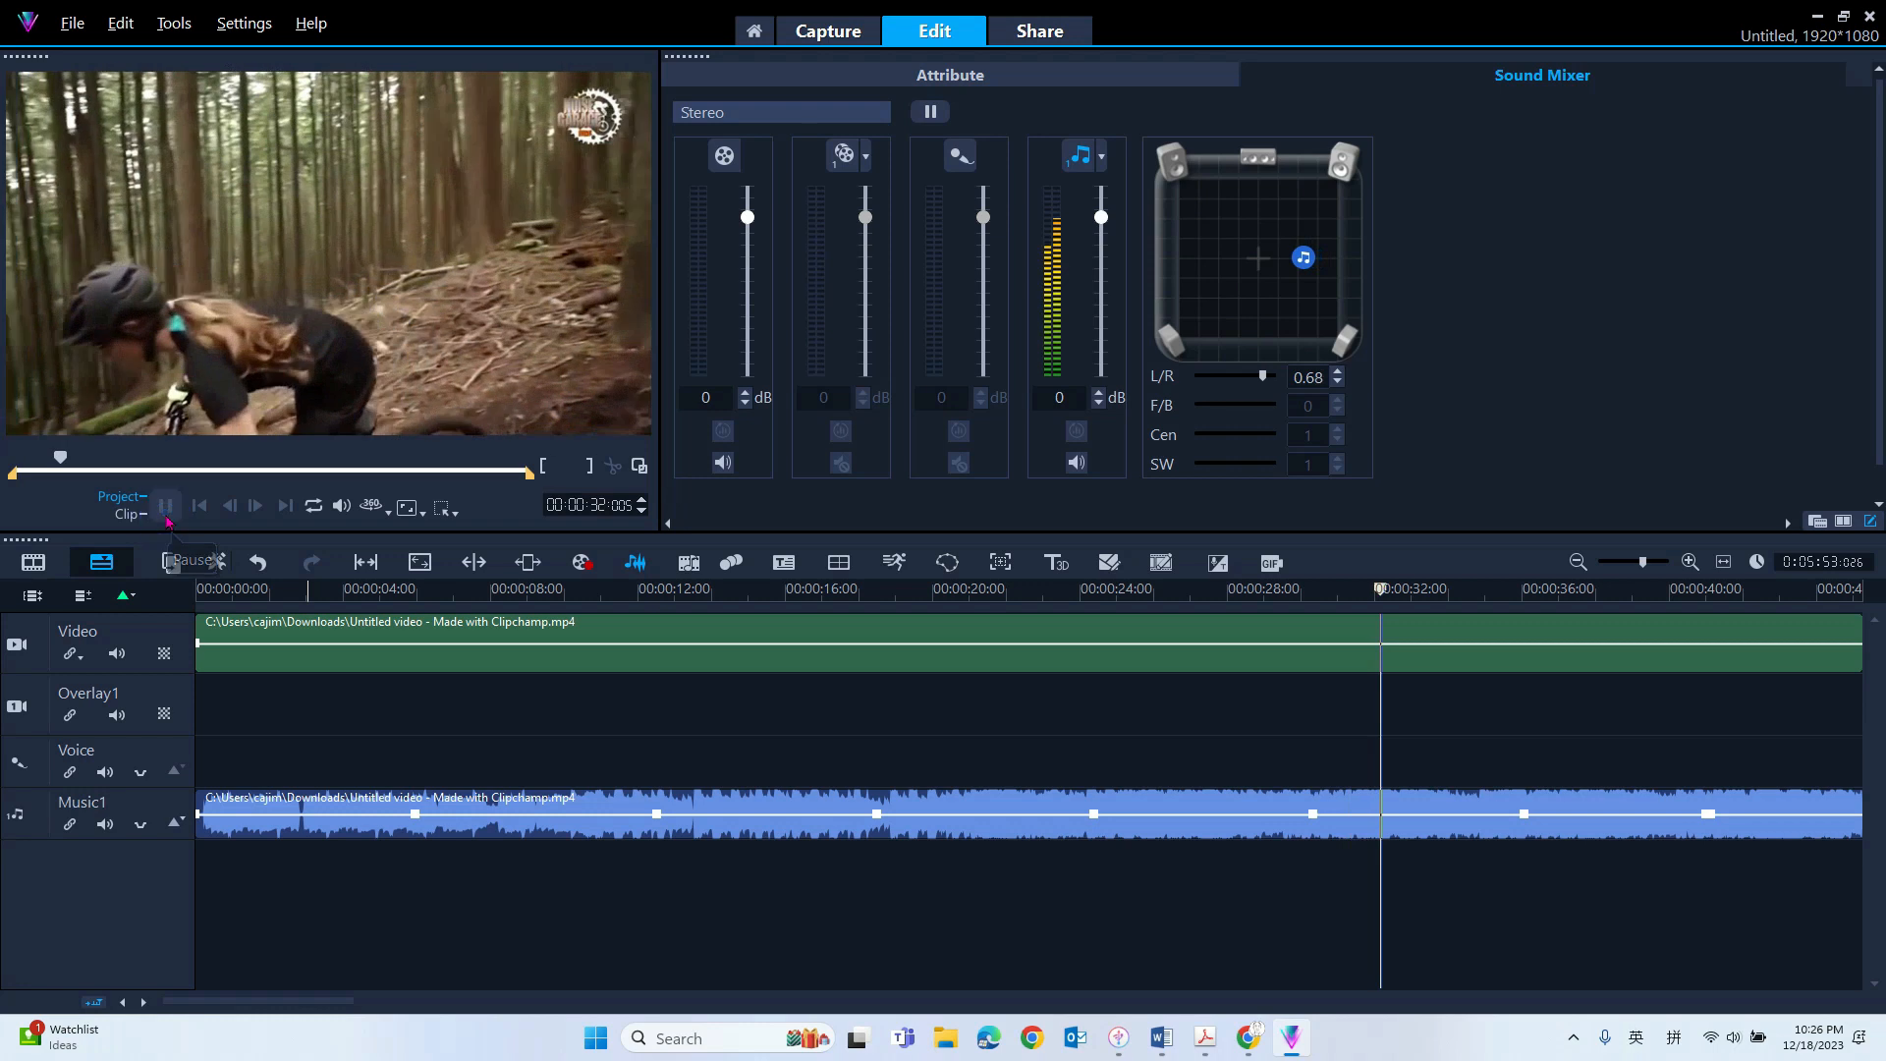
{"action": "left_click", "coordinate": [166, 506]}
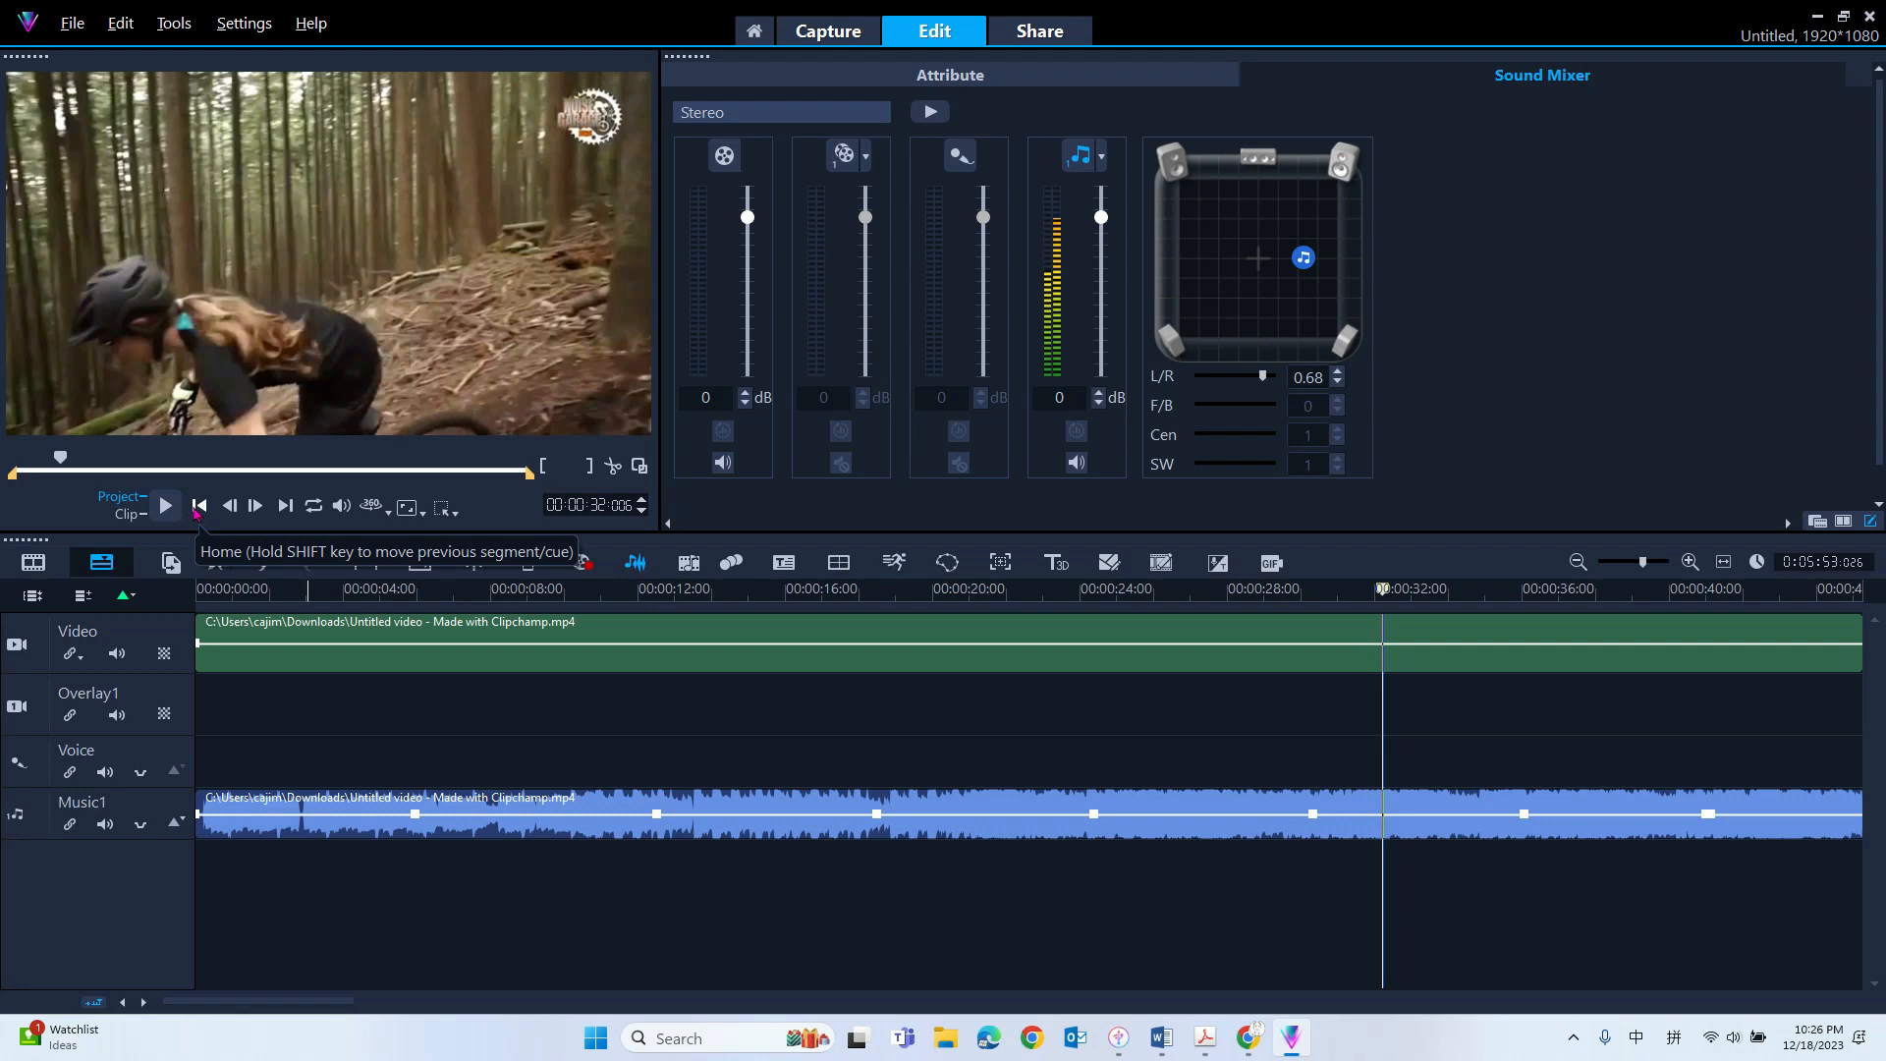
{"action": "left_click", "coordinate": [198, 506]}
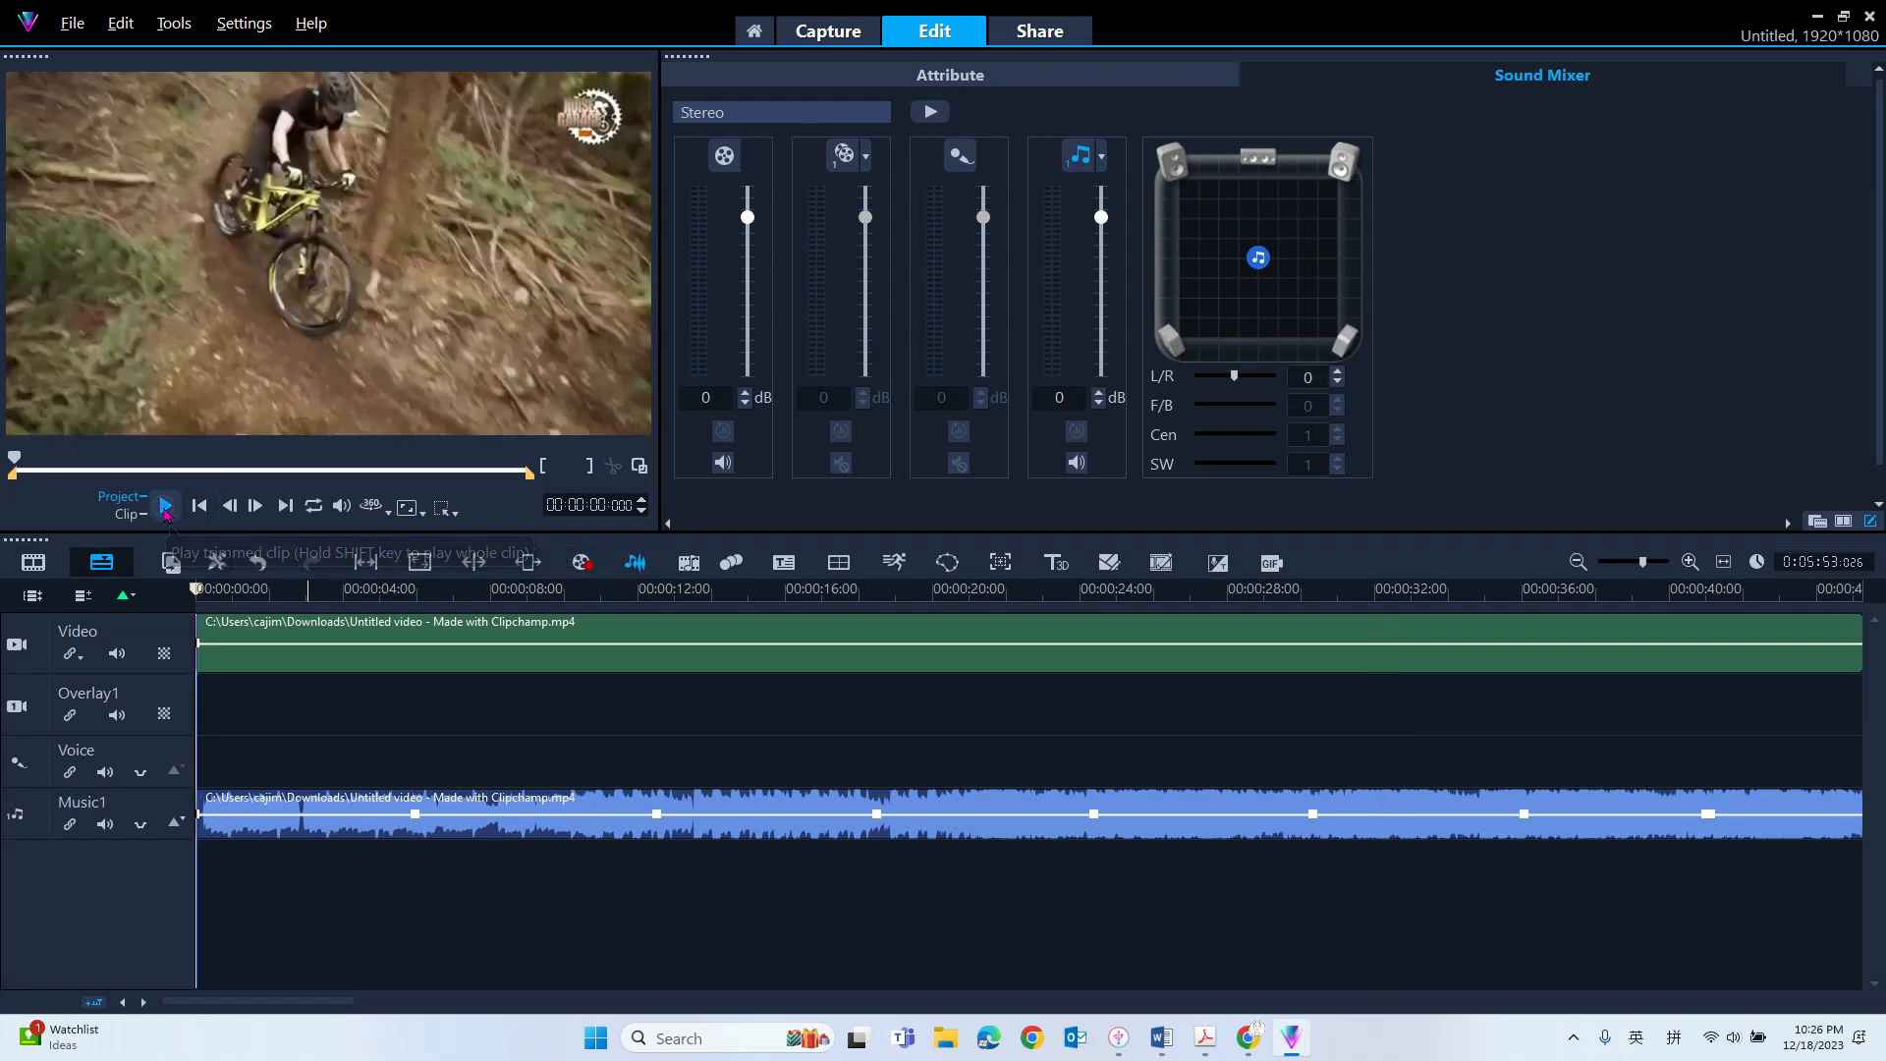
{"action": "left_click", "coordinate": [166, 506]}
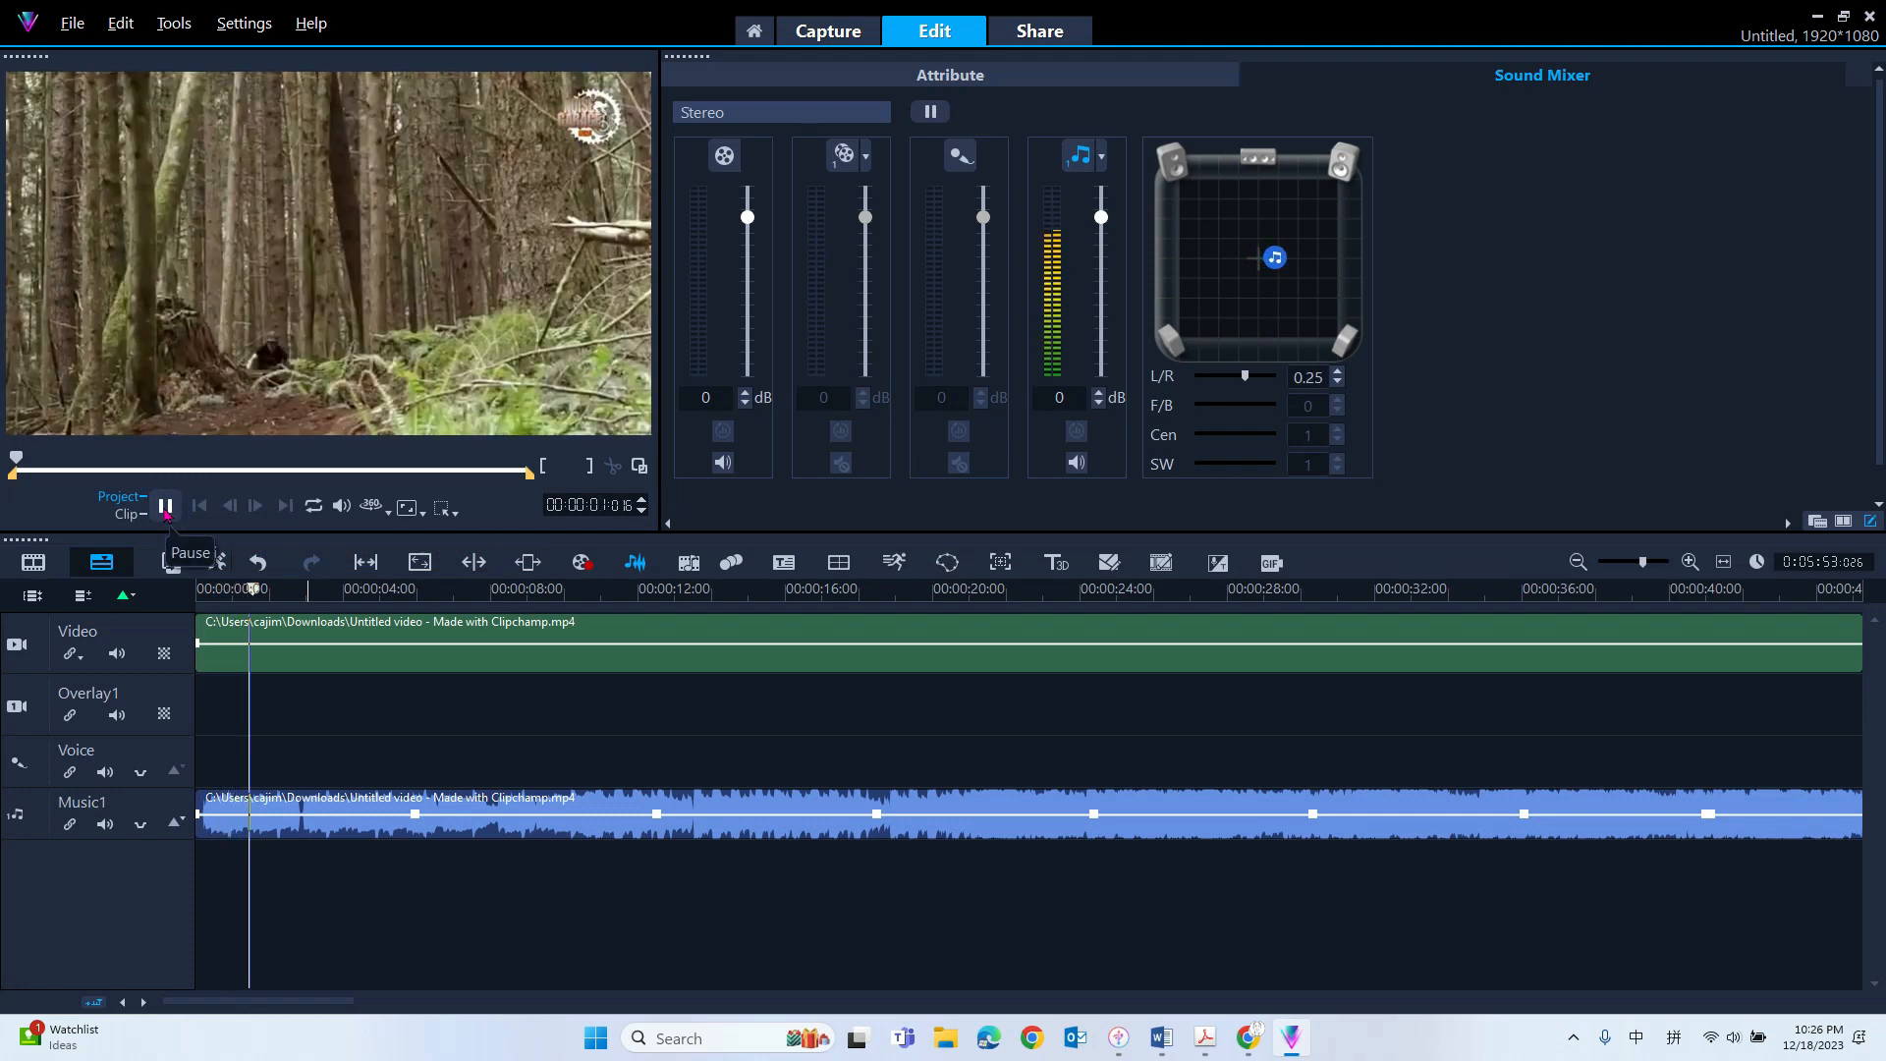